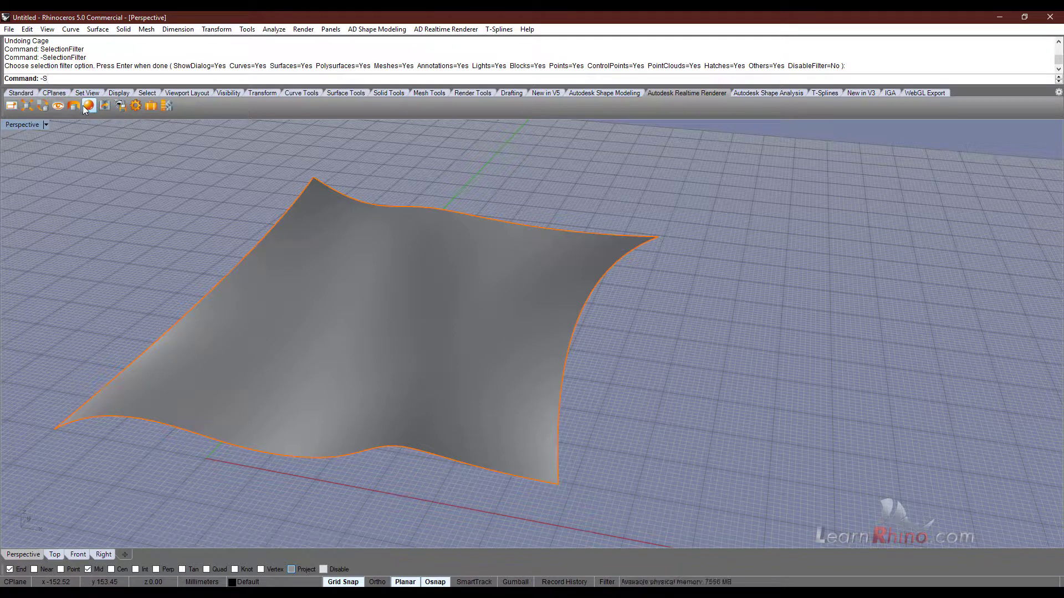
# Start entering the SelectionFilter command at the command line.
pyautogui.write('SelectionFilter')
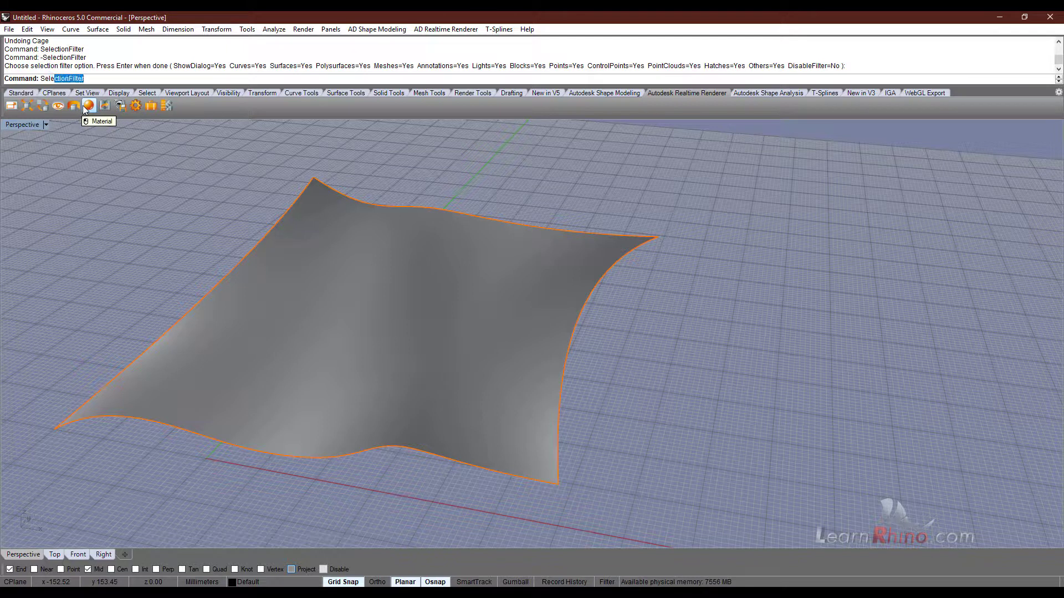
# Open the Selection Filter panel, move it aside, and list -SelectionFilter's options as text.
pyautogui.press('Return')
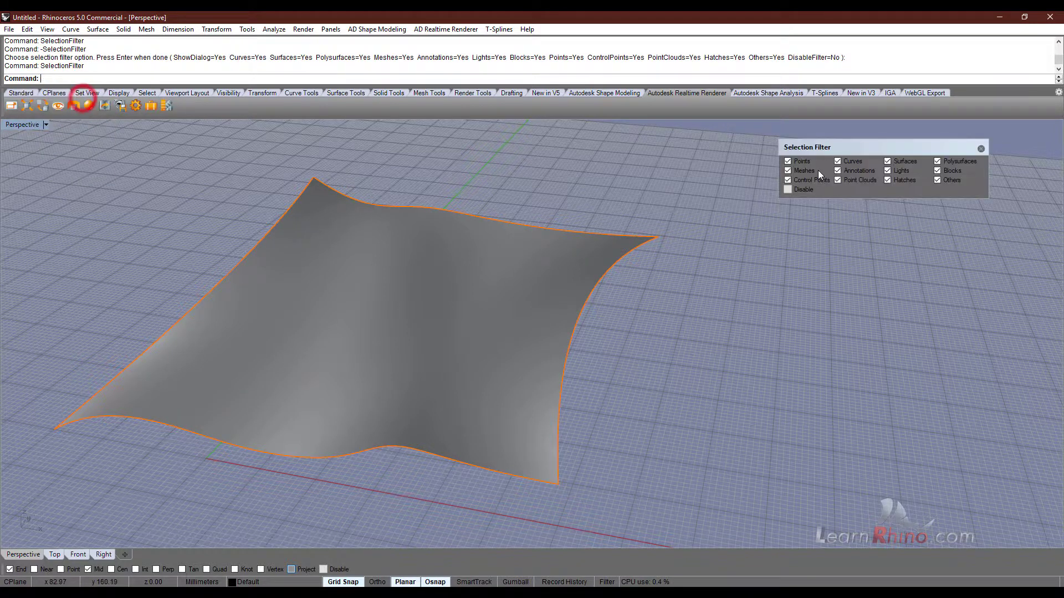
pyautogui.moveTo(842, 154); pyautogui.dragTo(783, 137)
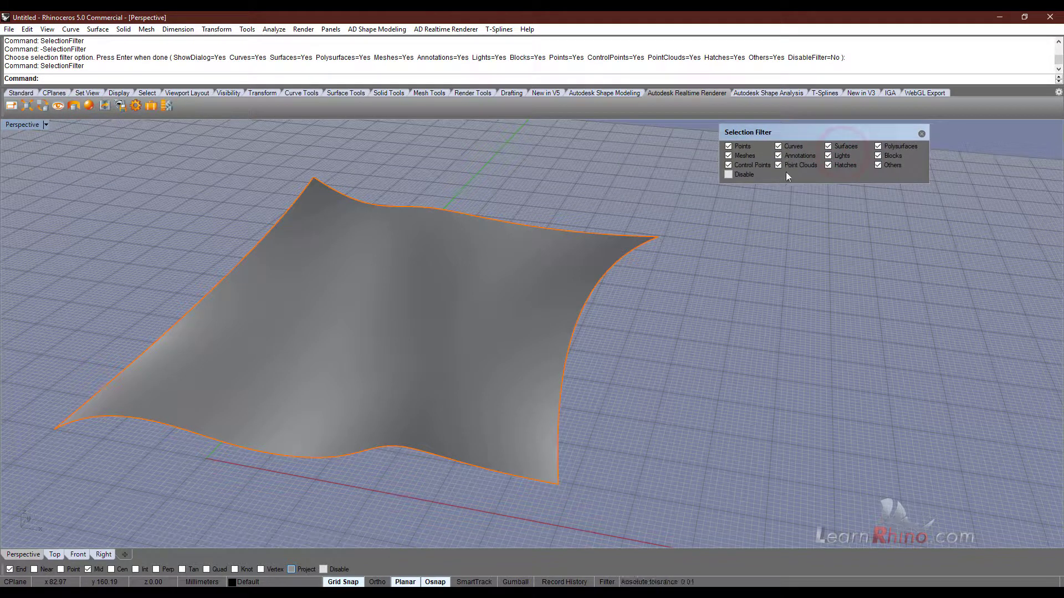
pyautogui.click(100, 78)
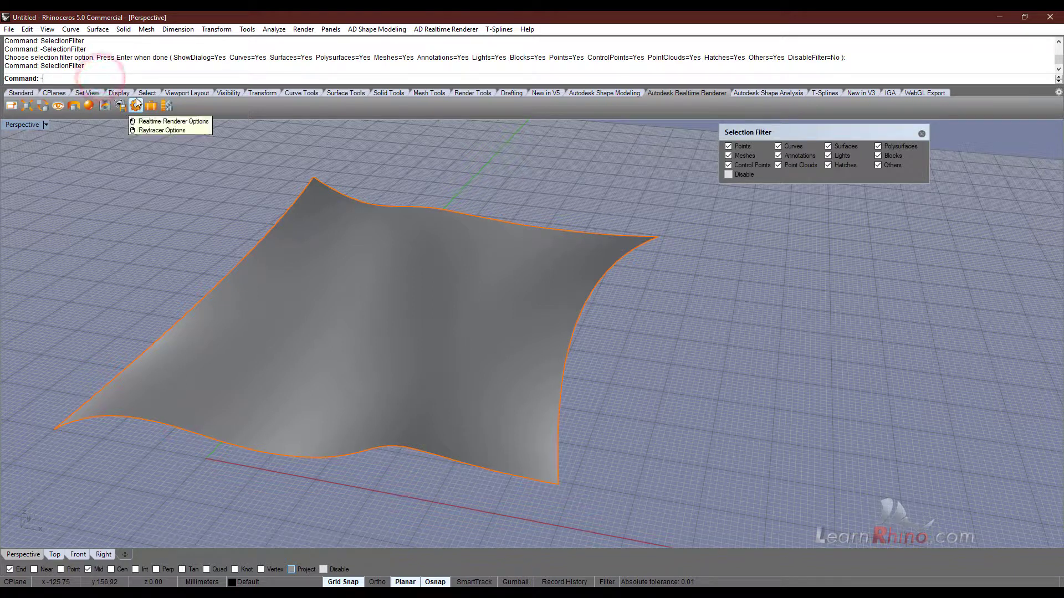
pyautogui.write('-SelectionFilter')
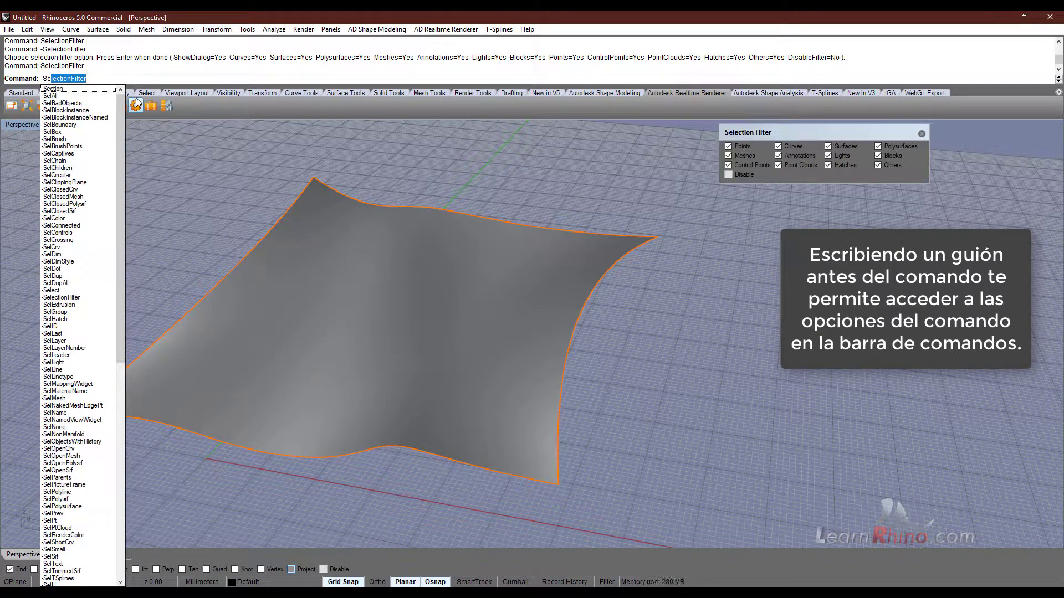
pyautogui.click(101, 79)
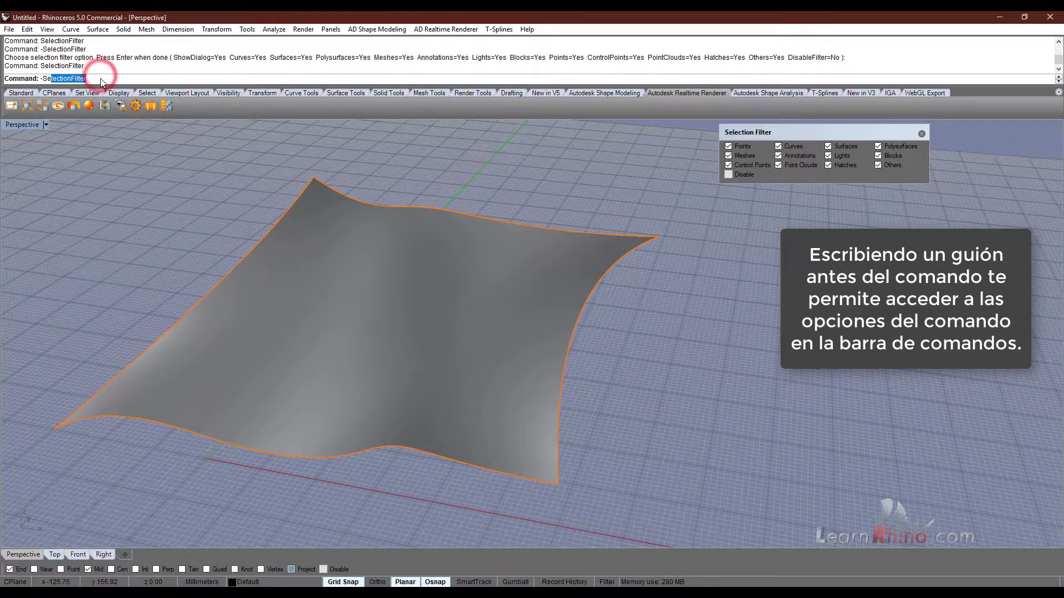
pyautogui.press('Return')
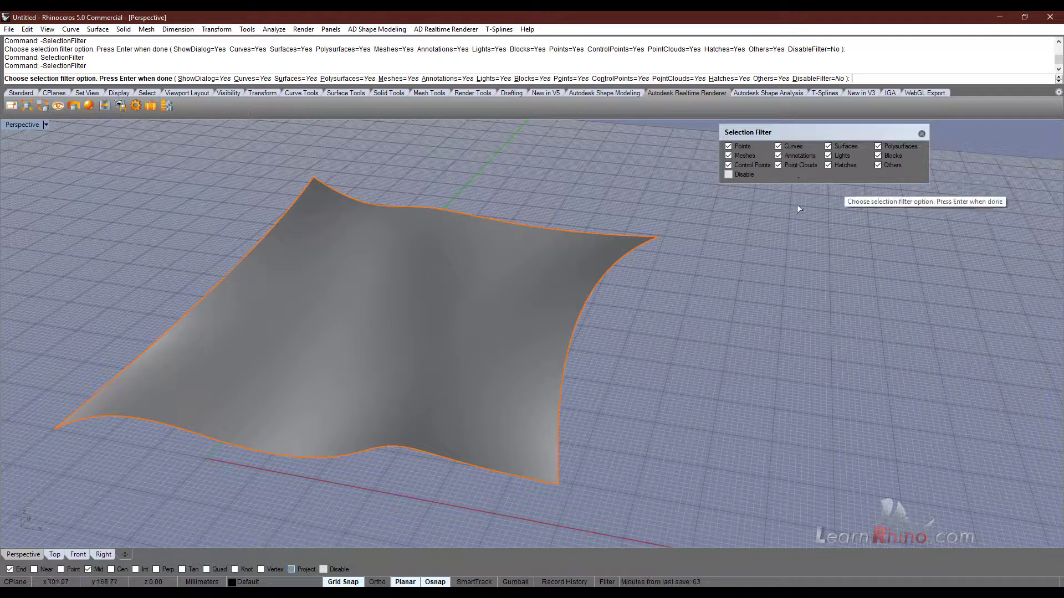
pyautogui.press('Return')
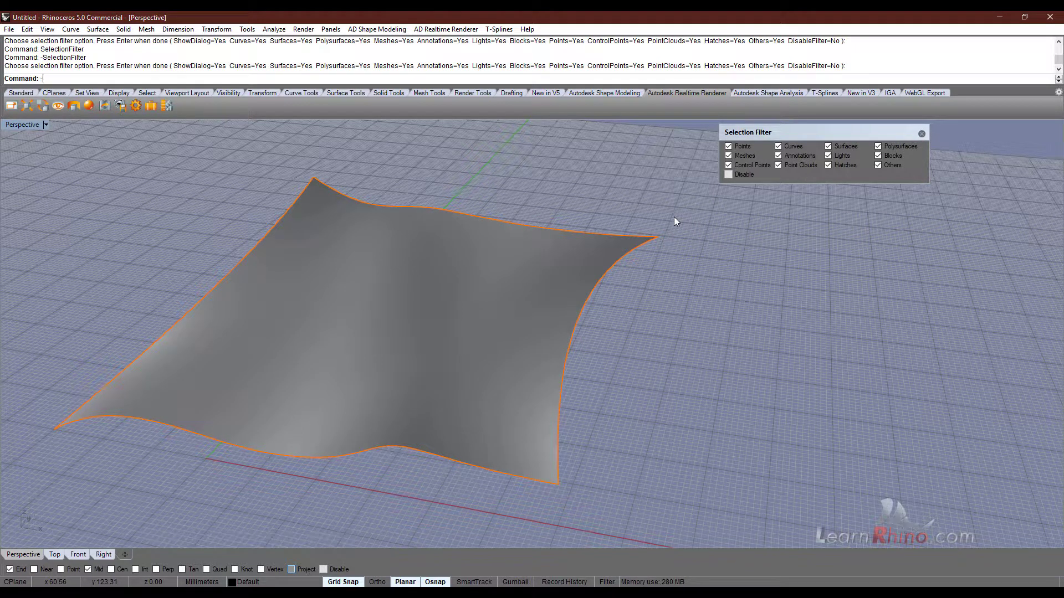
# Run -SetPt with its command-line options on the surface.
pyautogui.write('-SetPt')
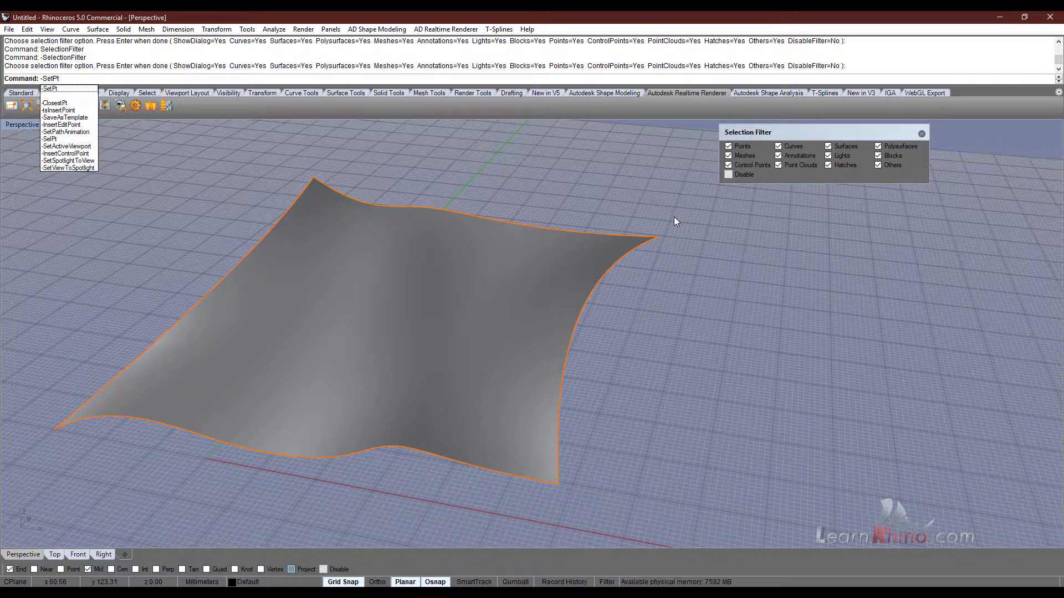
pyautogui.press('Up')
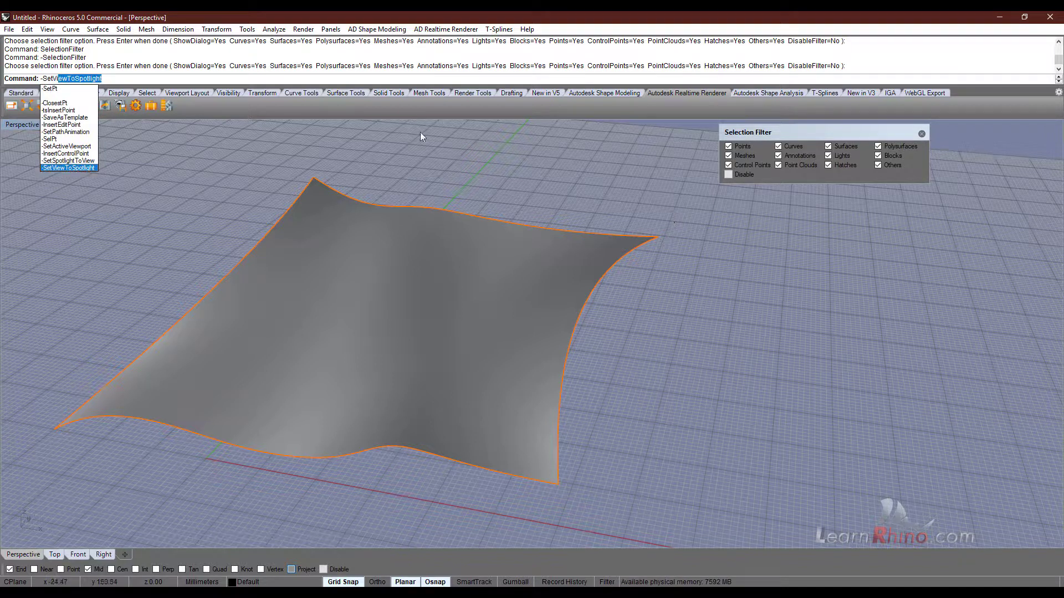
pyautogui.click(69, 88)
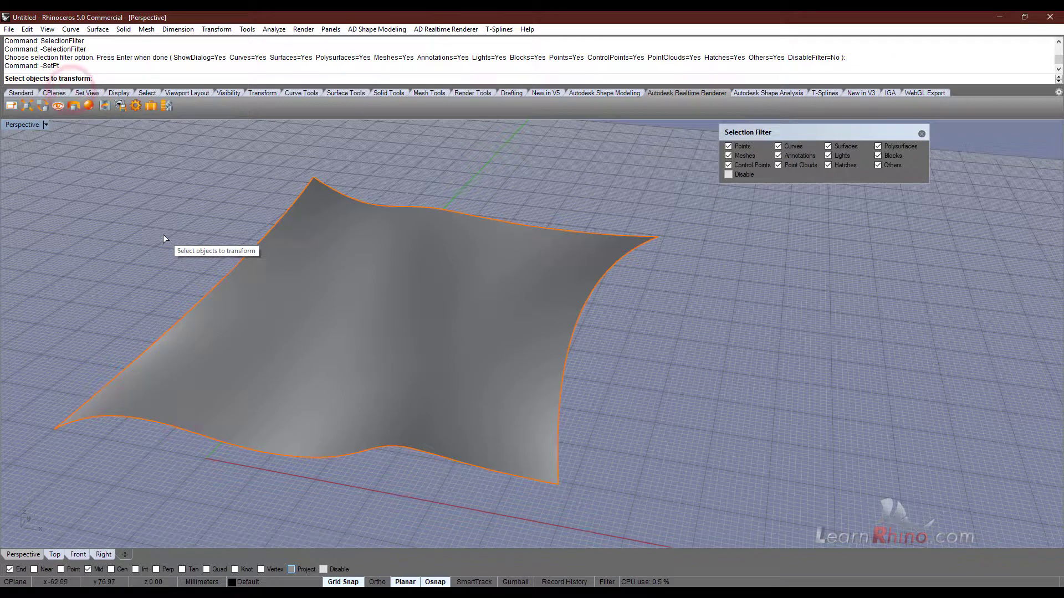
pyautogui.click(347, 361)
pyautogui.rightClick(341, 360)
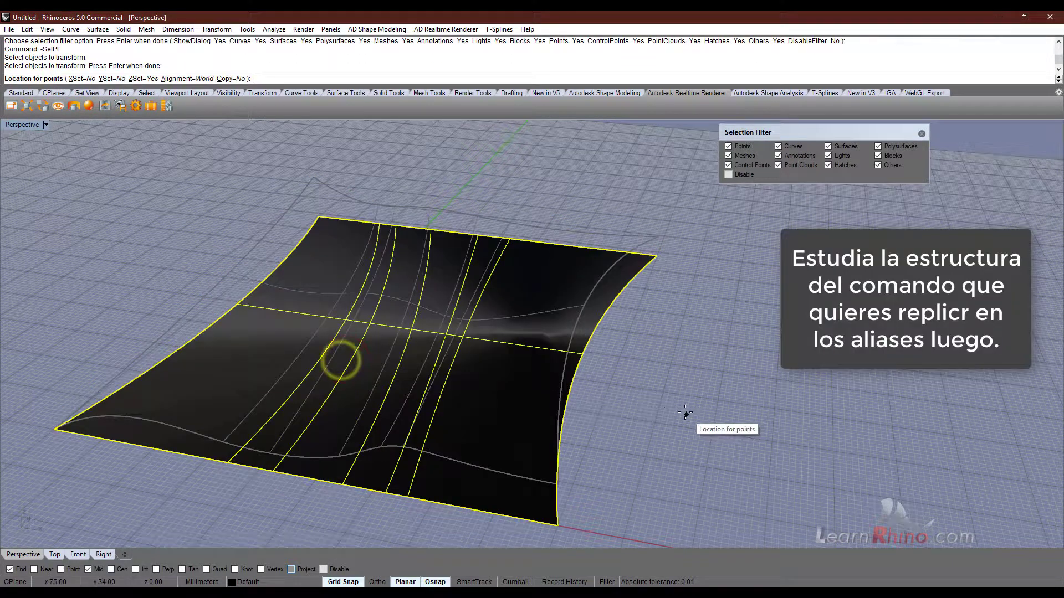
# Orbit to see the surface edge-on and try turning off the ZSet option.
pyautogui.click(598, 395)
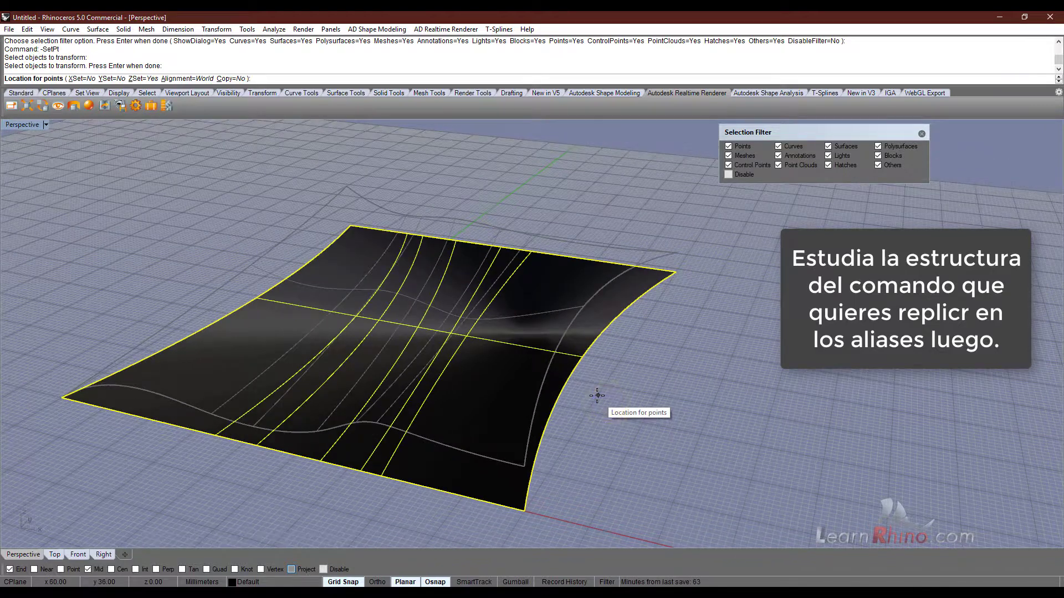
pyautogui.moveTo(599, 395)
pyautogui.mouseDown(button='right')
pyautogui.moveTo(627, 348)
pyautogui.moveTo(607, 377)
pyautogui.mouseUp(button='right')
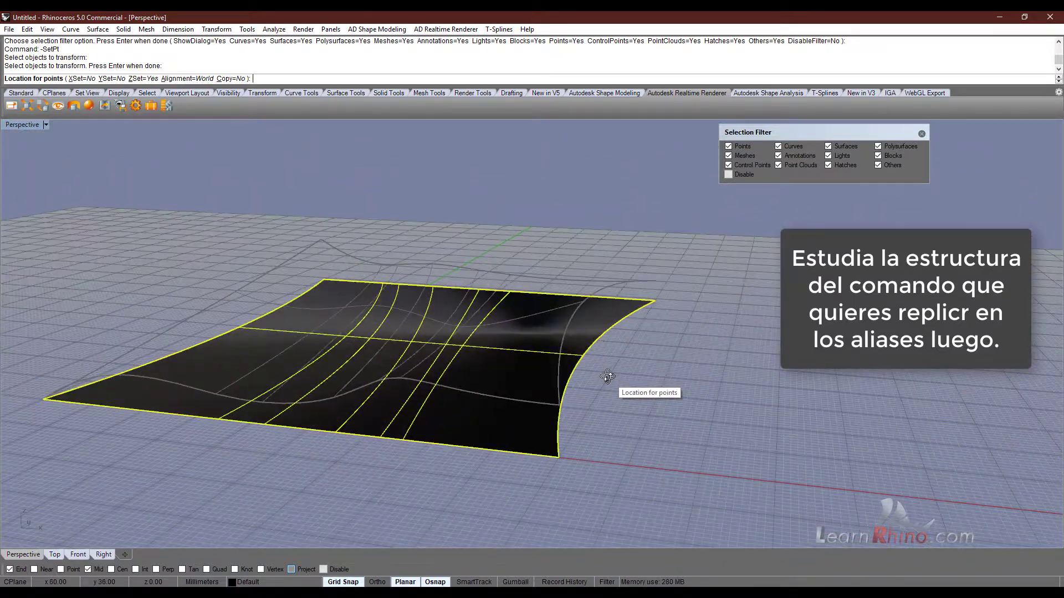
pyautogui.click(144, 80)
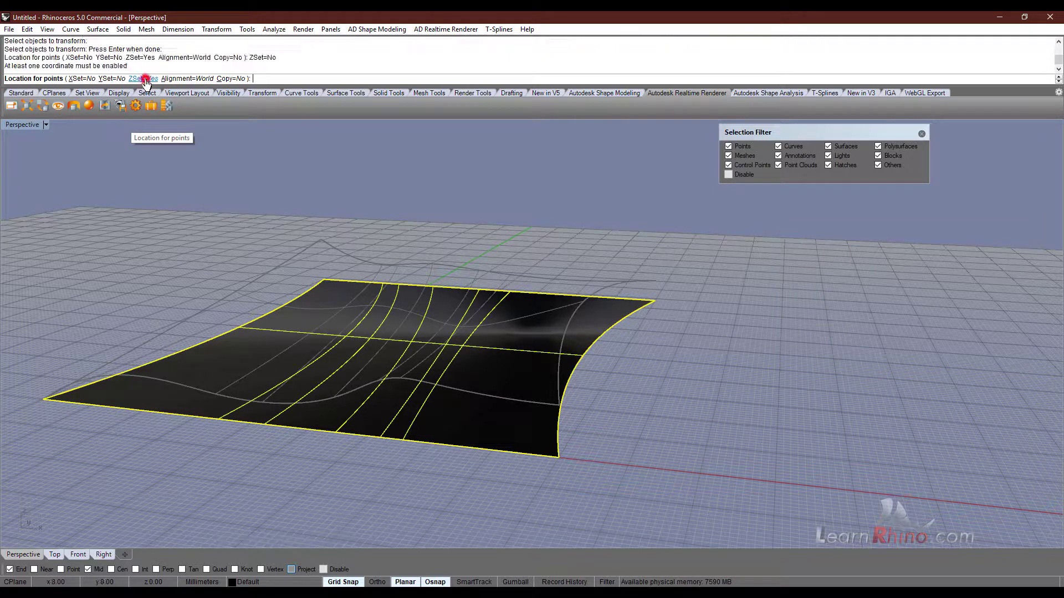
pyautogui.click(144, 80)
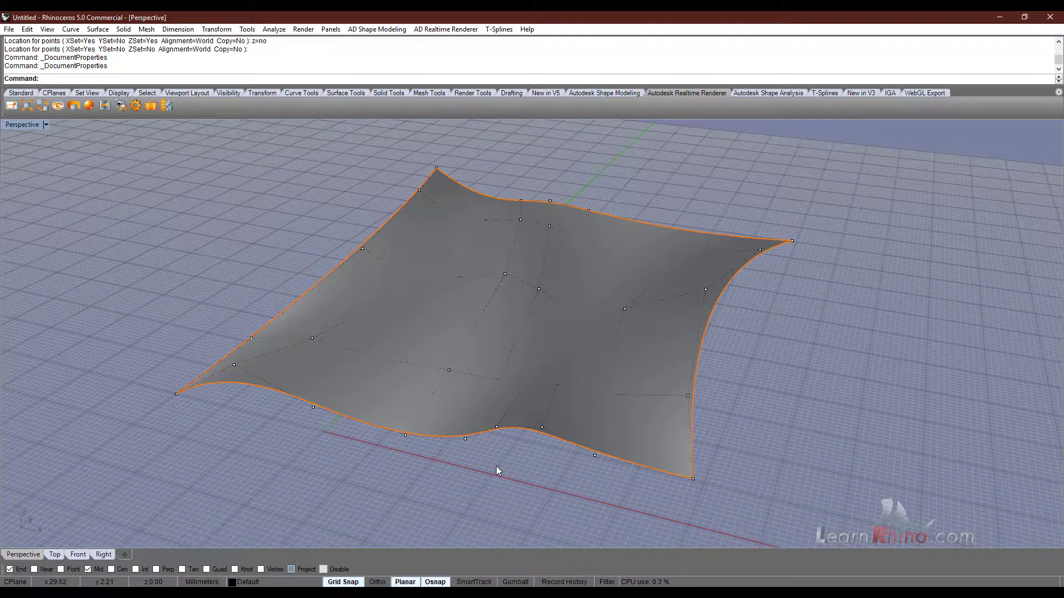
# In document properties' Aliases page, add a new alias named SSX.
pyautogui.click(9, 29)
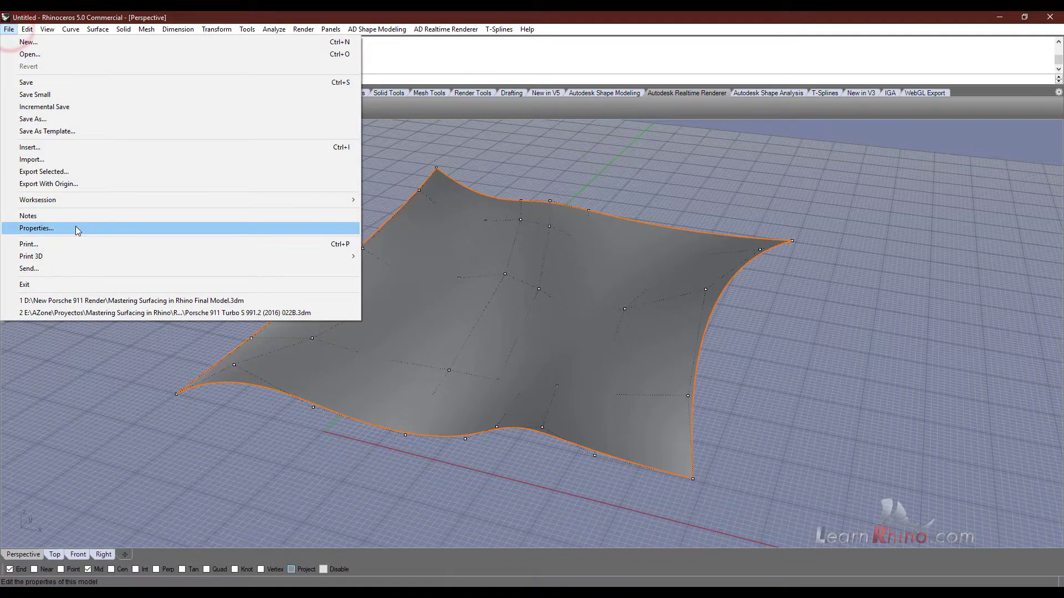
pyautogui.click(77, 230)
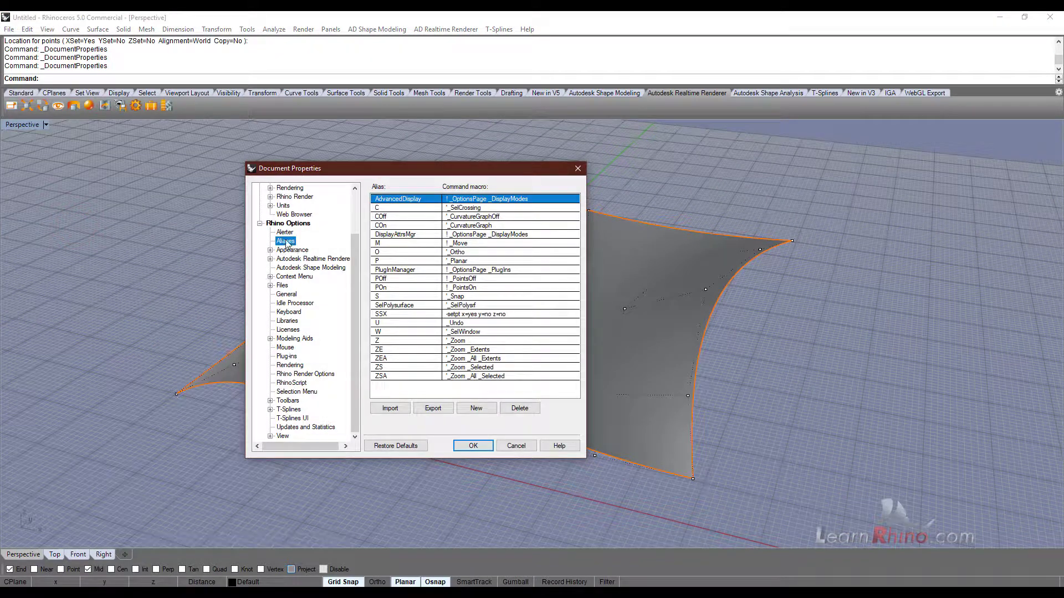
pyautogui.click(474, 410)
pyautogui.write('s')
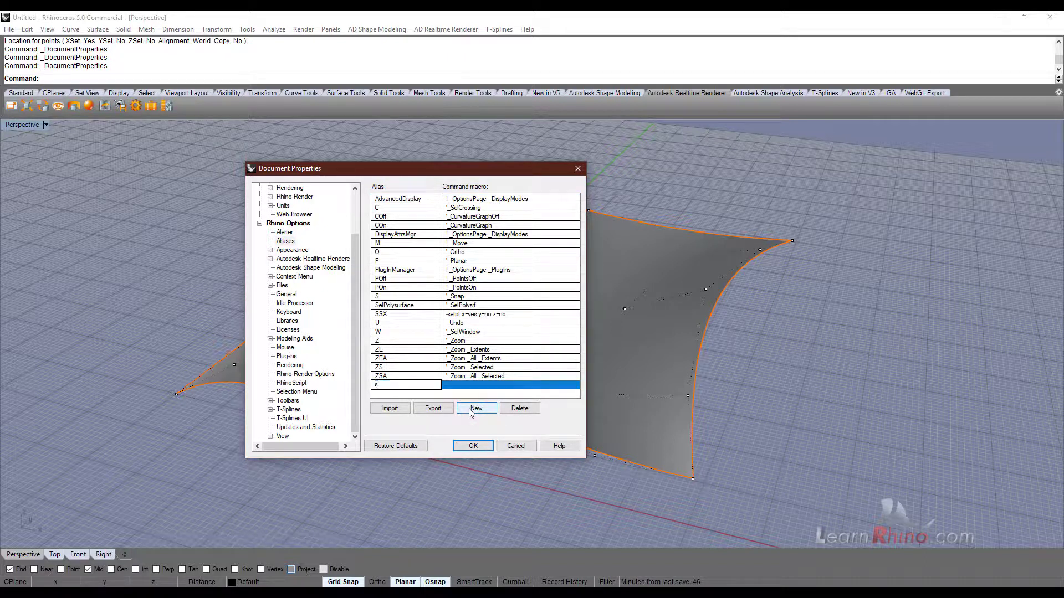
pyautogui.write('sx')
pyautogui.press('Tab')
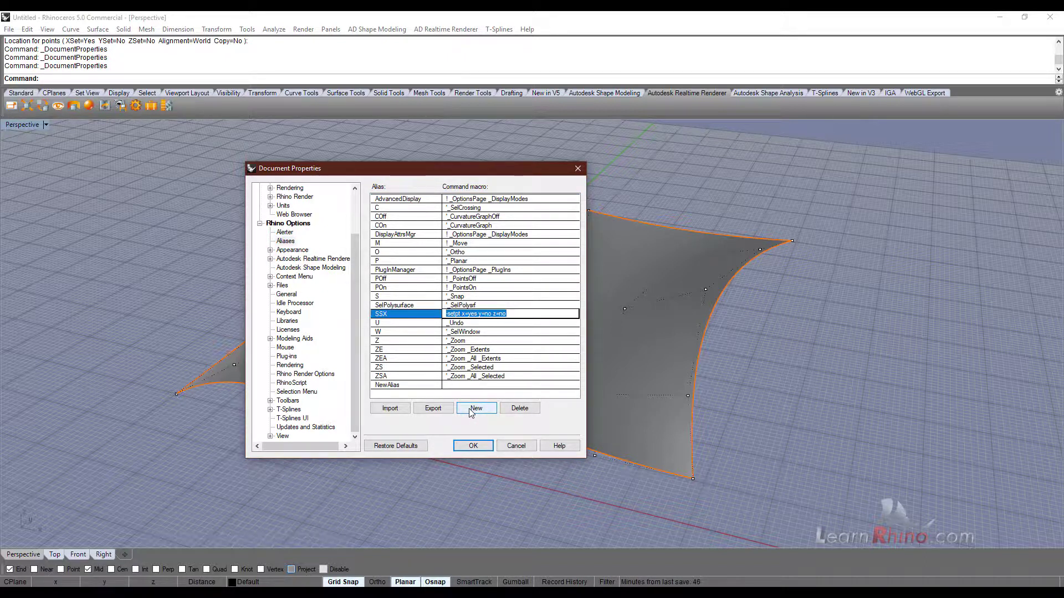
# Set the SSX alias macro to -setpt x=yes y=no z=no.
pyautogui.click(520, 315)
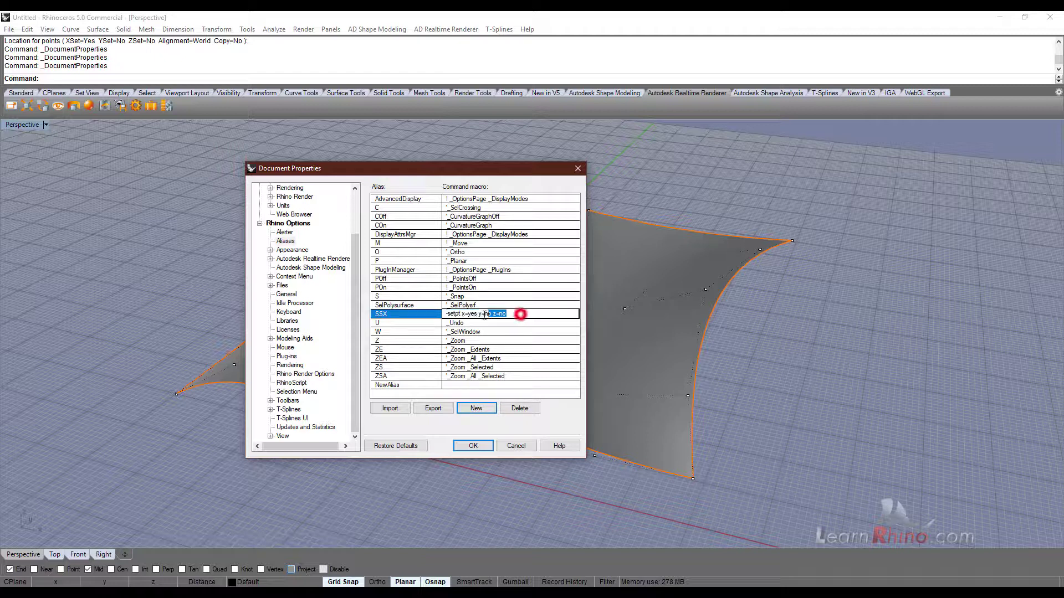
pyautogui.press('BackSpace')
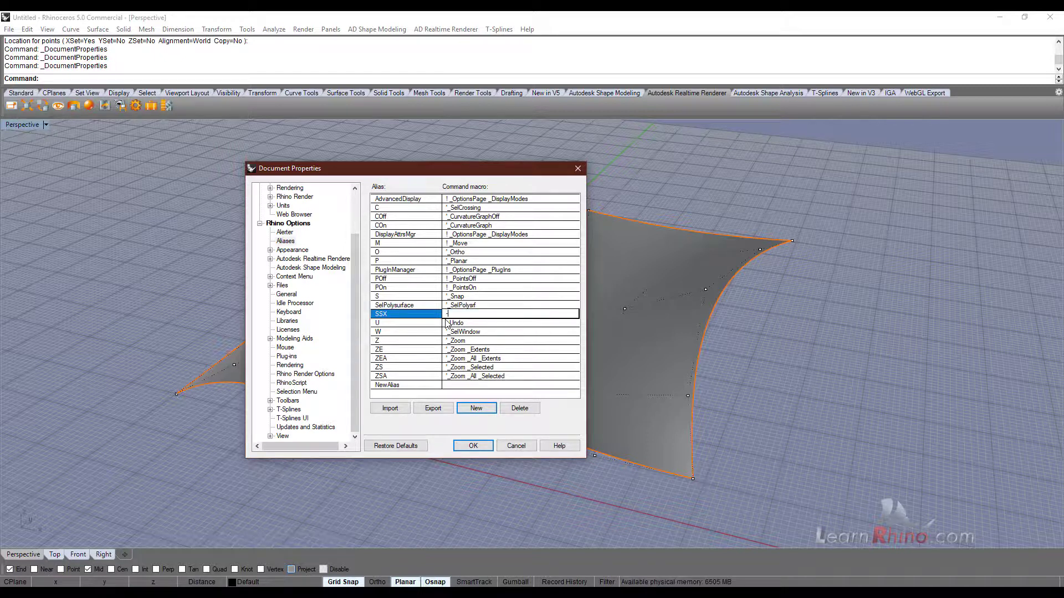
pyautogui.write('-setpt ')
pyautogui.write('x=yes y')
pyautogui.write('=no')
pyautogui.write(' z=n')
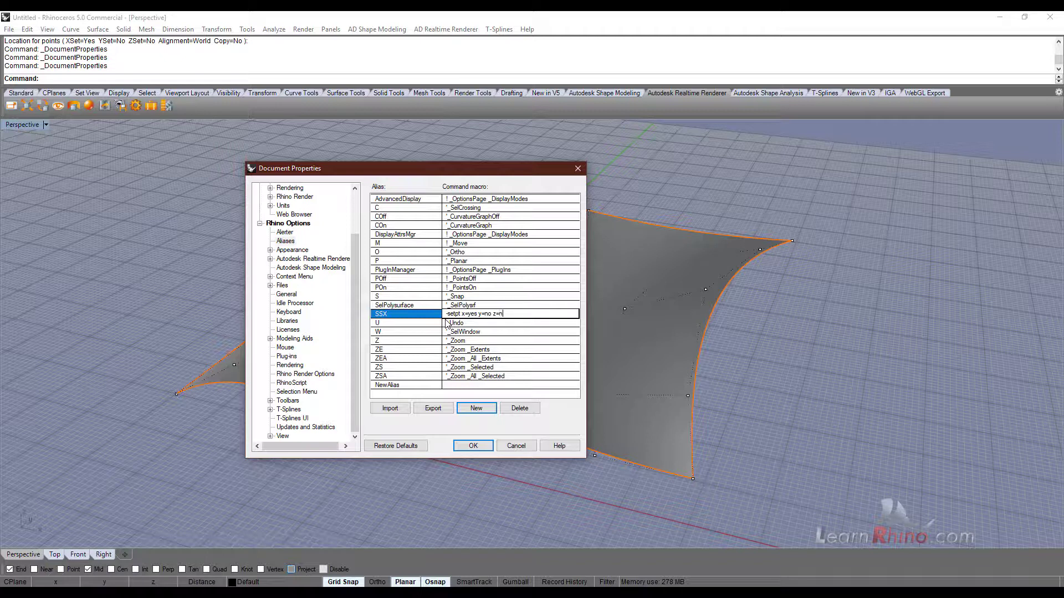
pyautogui.write('o')
pyautogui.click(562, 410)
pyautogui.click(559, 424)
pyautogui.click(495, 320)
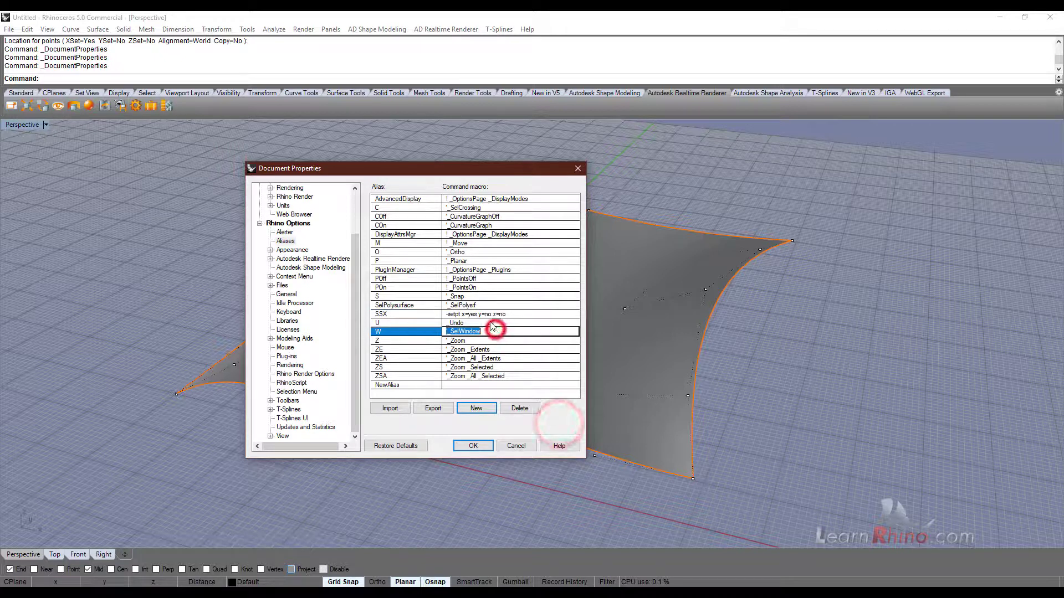
pyautogui.click(418, 314)
pyautogui.click(482, 409)
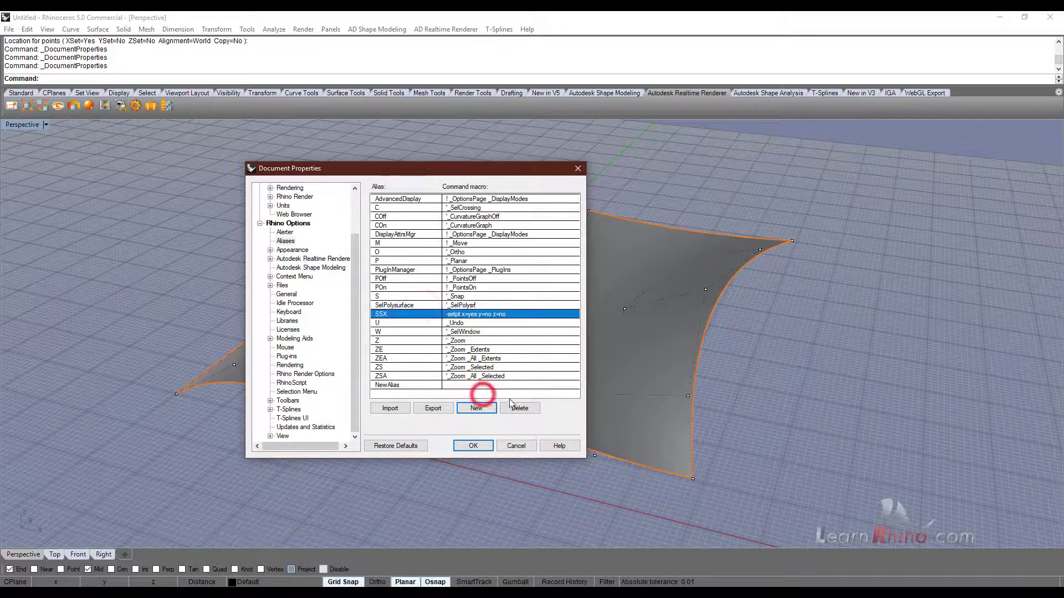
# Create an alias named ssy whose macro reads -setpt x=no y=yes z=no.
pyautogui.click(484, 410)
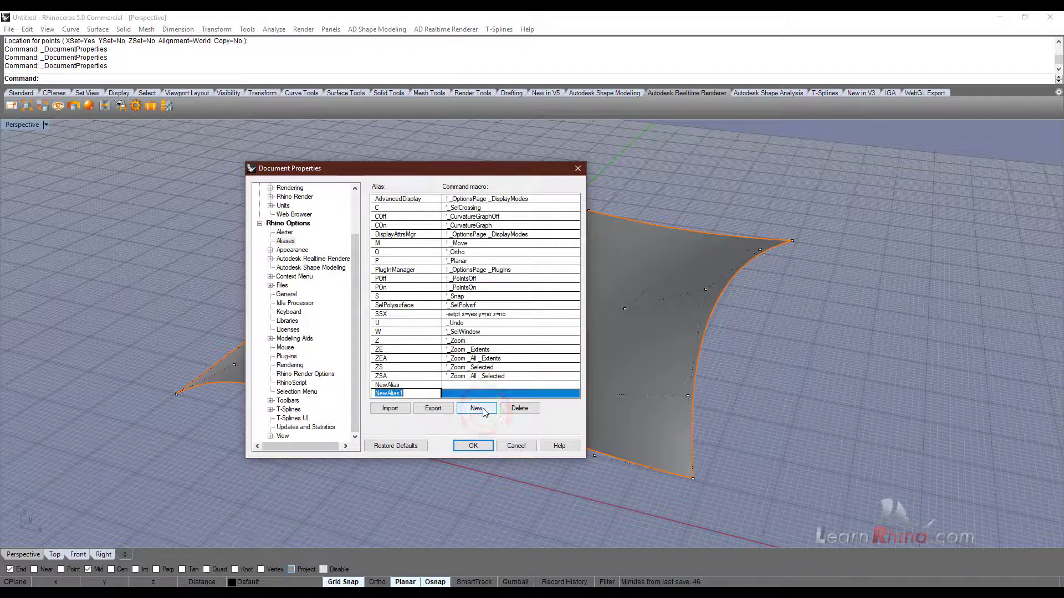
pyautogui.write('ss')
pyautogui.write('y')
pyautogui.press('Tab')
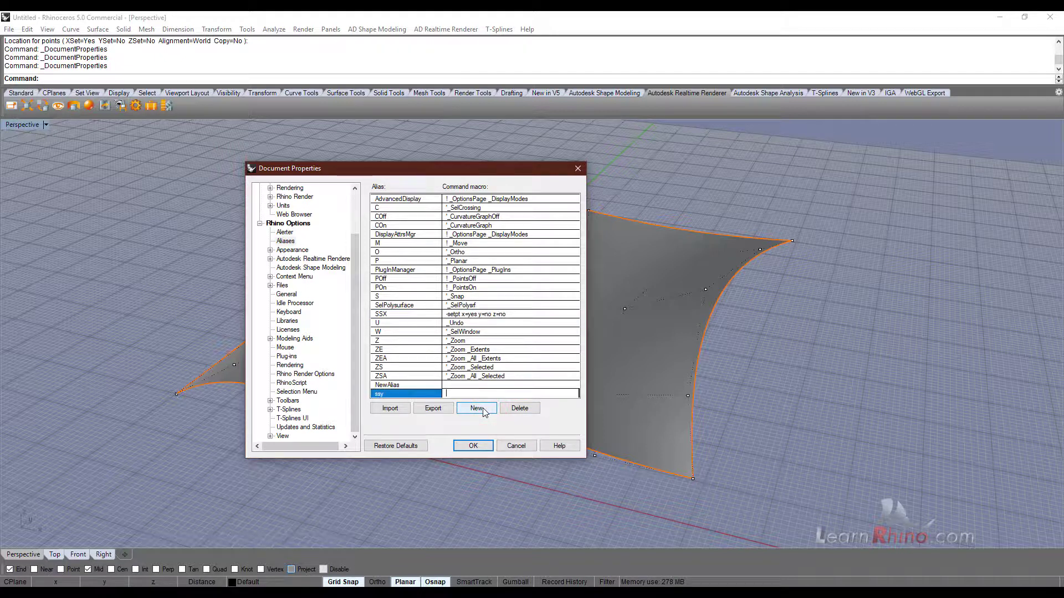
pyautogui.write('-se')
pyautogui.write('s z=no')
pyautogui.click(478, 408)
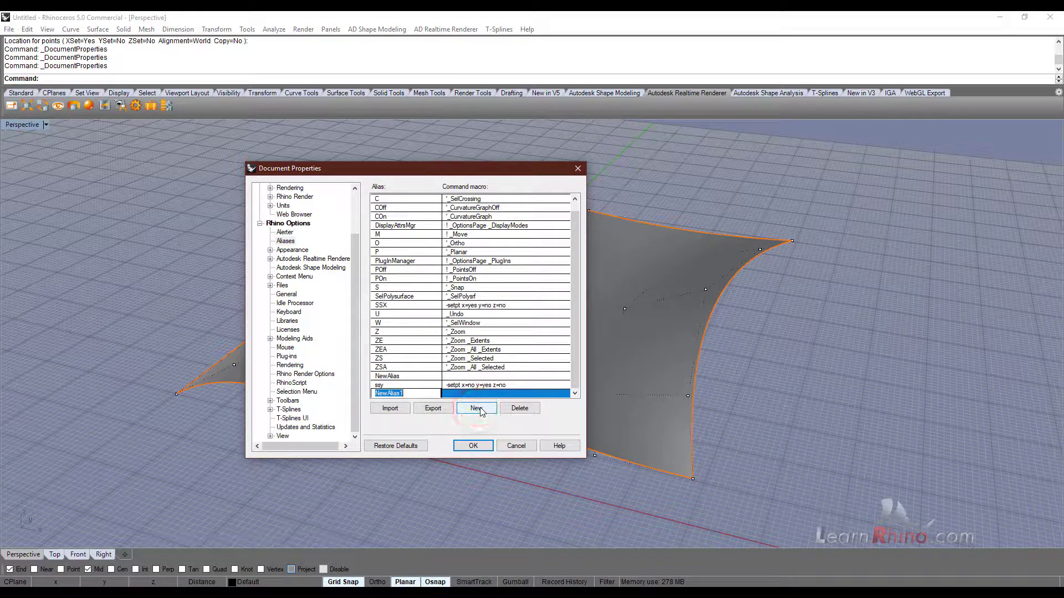
# Name the new alias ssz and give it the macro -setpt x=no y=no z=yes.
pyautogui.write('ssz')
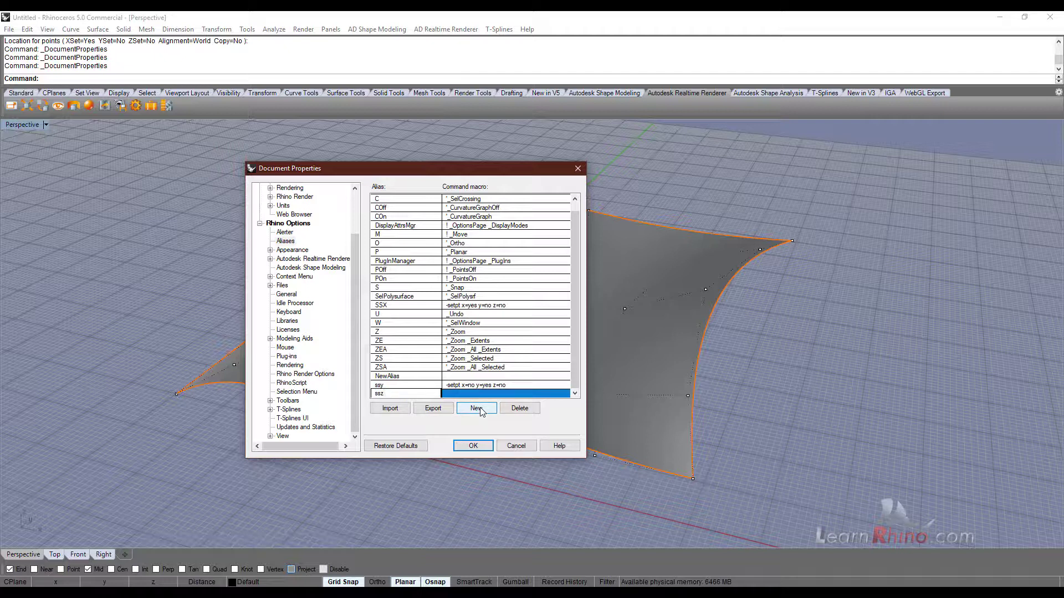
pyautogui.press('Tab')
pyautogui.write('-setpt x')
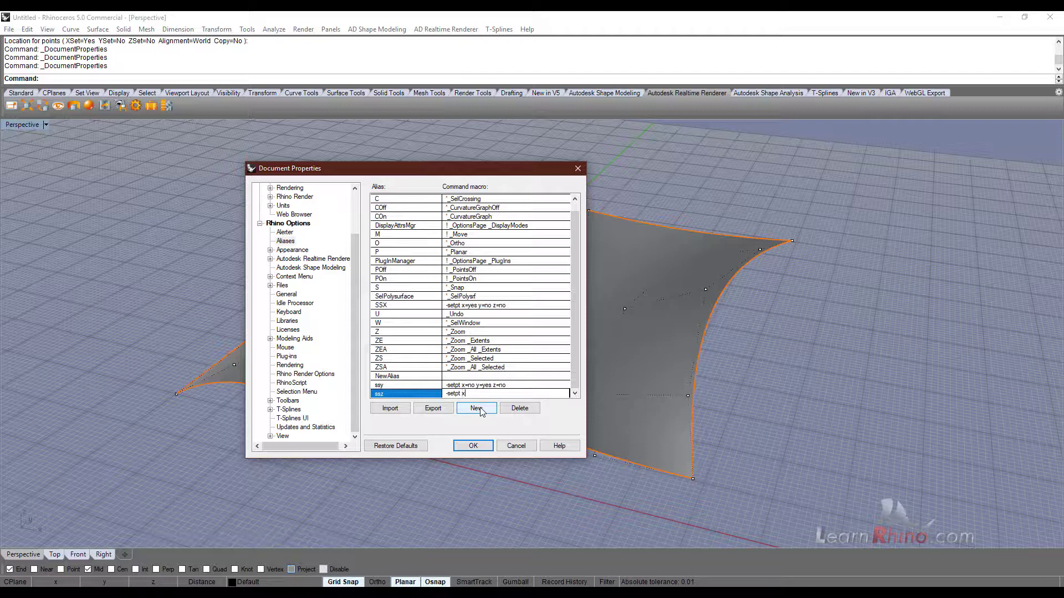
pyautogui.write('=n')
pyautogui.write('o y=')
pyautogui.write('no z=yes')
pyautogui.press('Return')
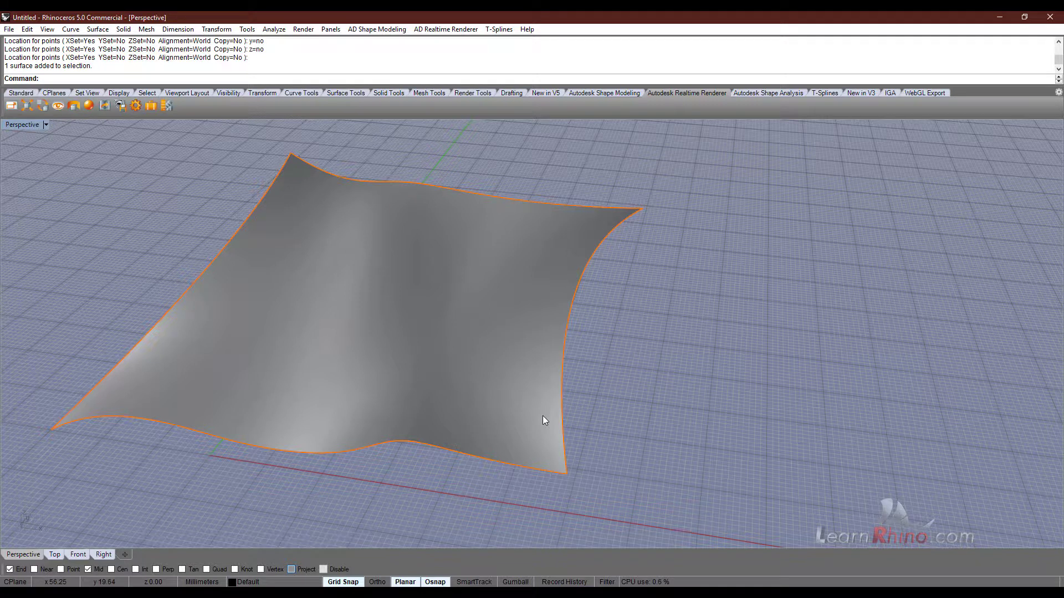
# Show the surface's control points and select the right edge's row through its corner.
pyautogui.click(543, 416)
pyautogui.press('F10')
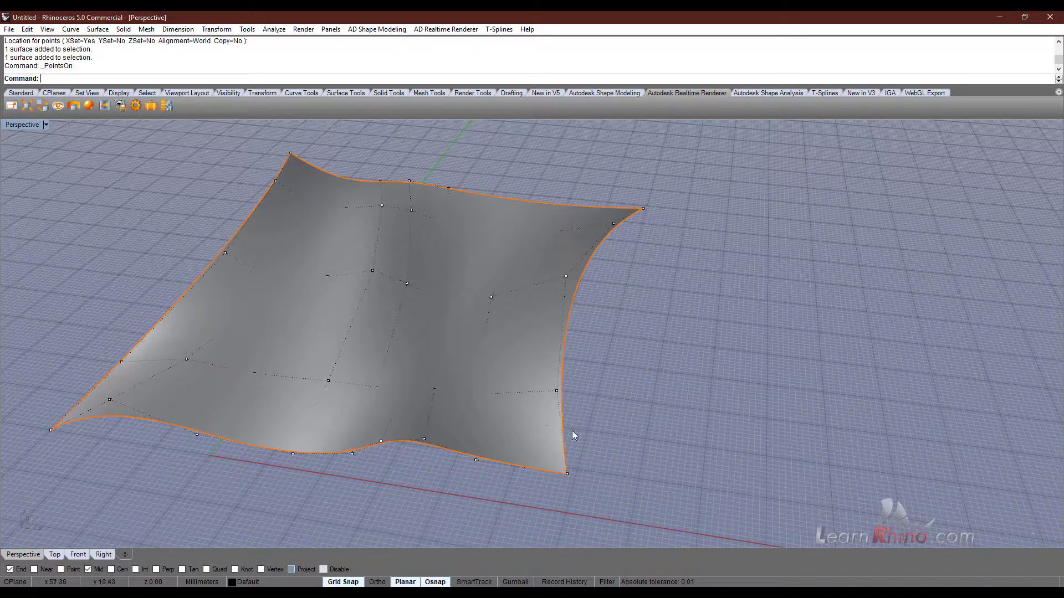
pyautogui.rightClick(571, 431)
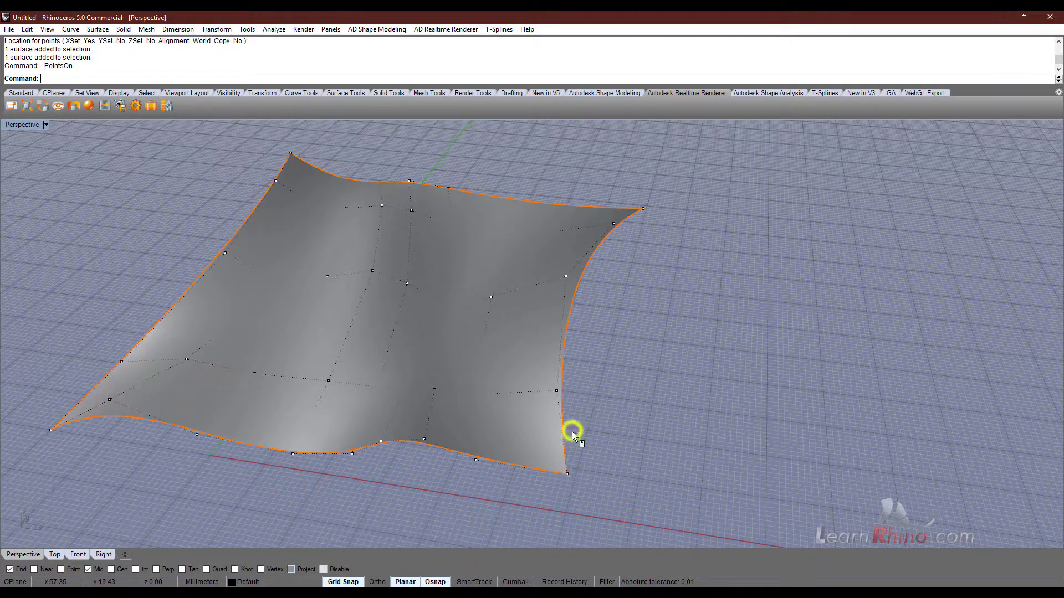
pyautogui.click(567, 473)
pyautogui.write('Se')
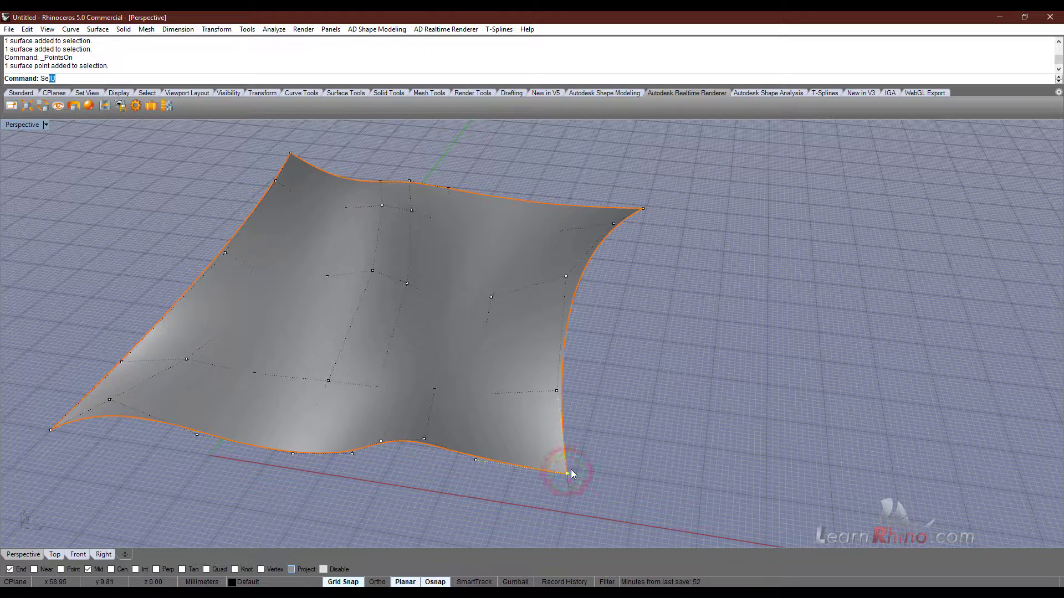
pyautogui.write('u')
pyautogui.press('Return')
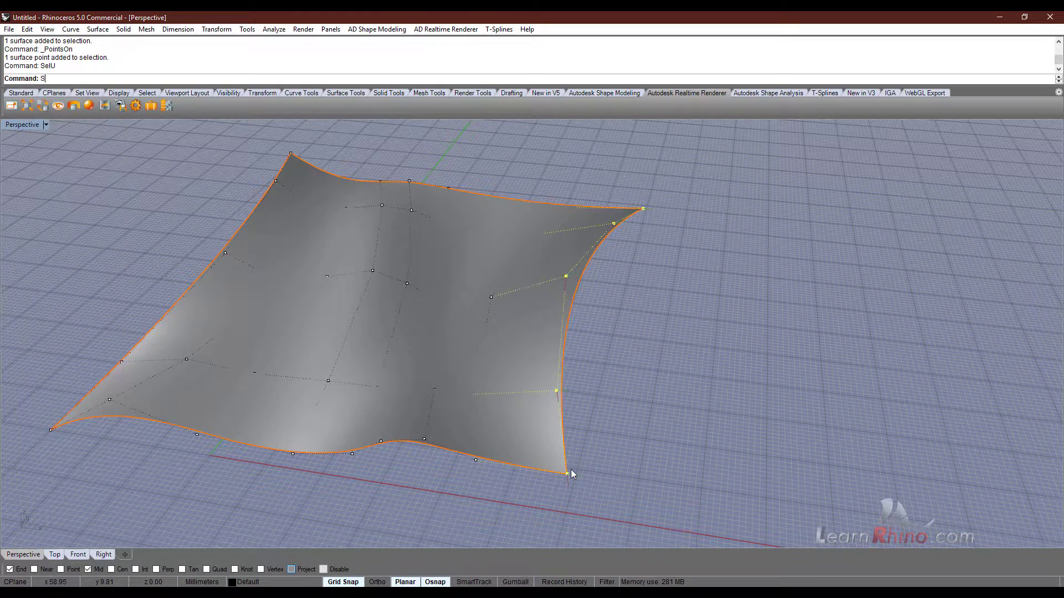
# Align the selected points' X coordinate to the corner using the SSX alias.
pyautogui.write('SX')
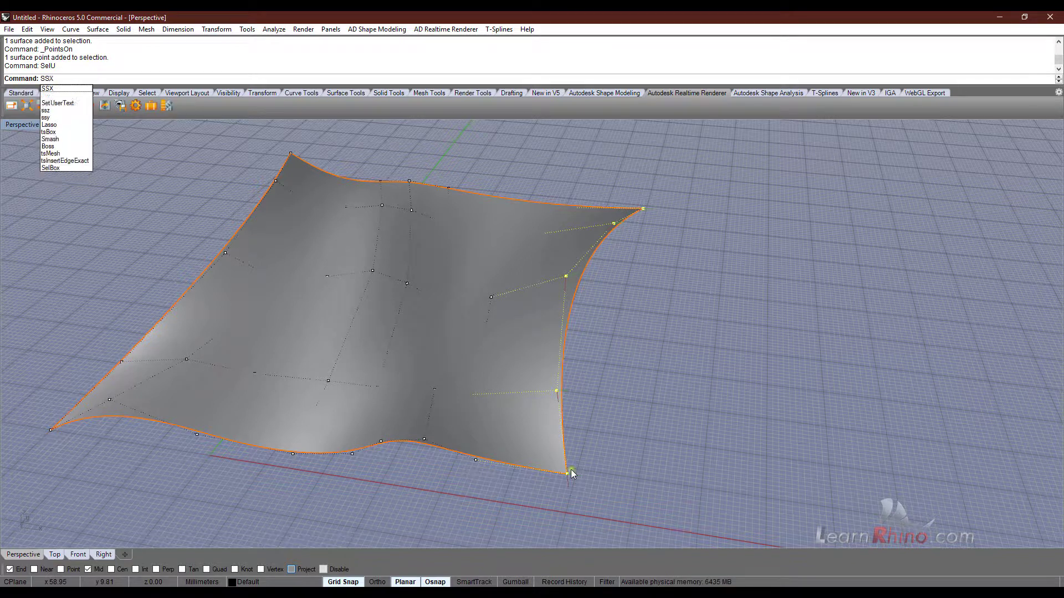
pyautogui.press('Return')
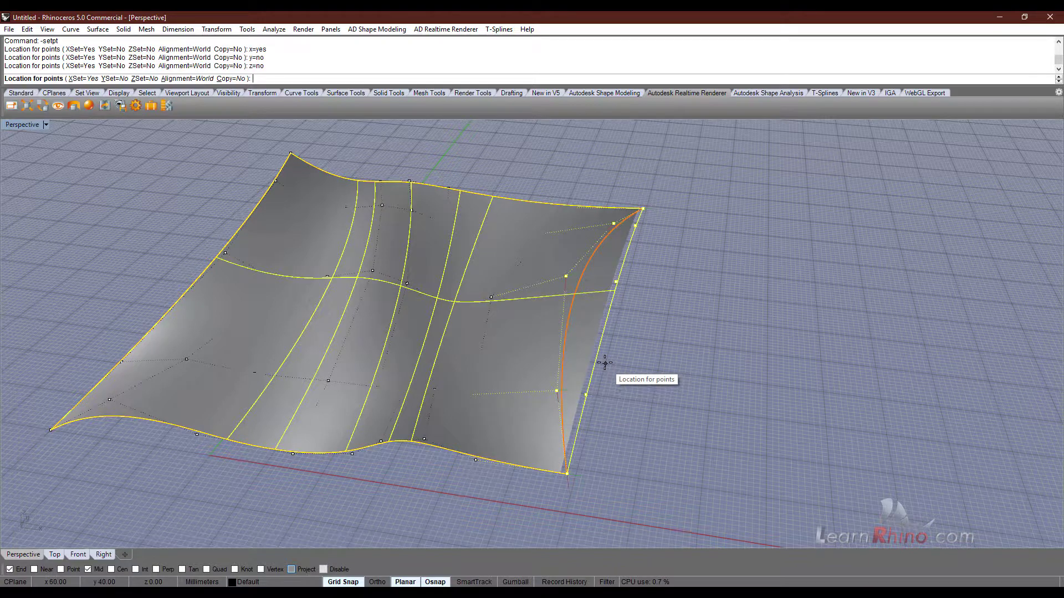
pyautogui.click(604, 368)
pyautogui.moveTo(604, 368)
pyautogui.mouseDown(button='right')
pyautogui.moveTo(592, 389)
pyautogui.moveTo(614, 363)
pyautogui.mouseUp(button='right')
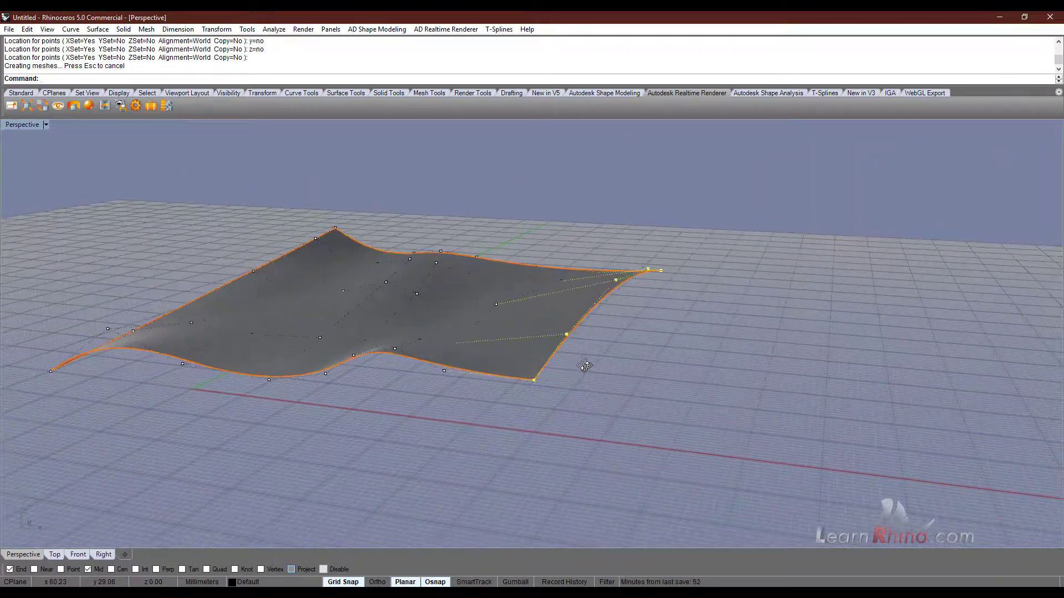
pyautogui.moveTo(614, 363); pyautogui.dragTo(590, 377, button='right')
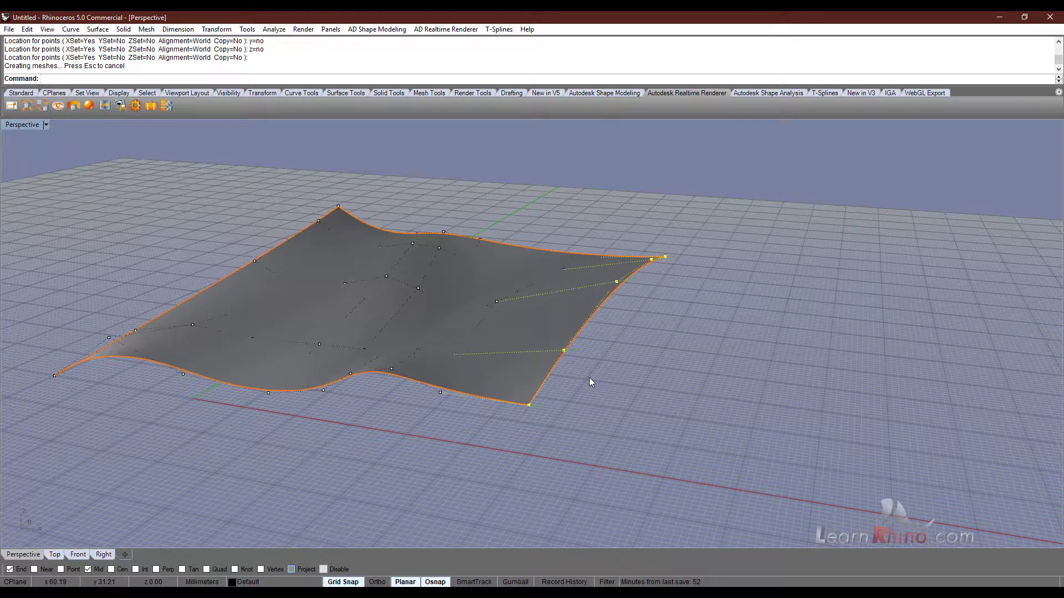
# Use ssz to snap the edge points' Z to the edge's end point, then return to Perspective.
pyautogui.write('Sssz')
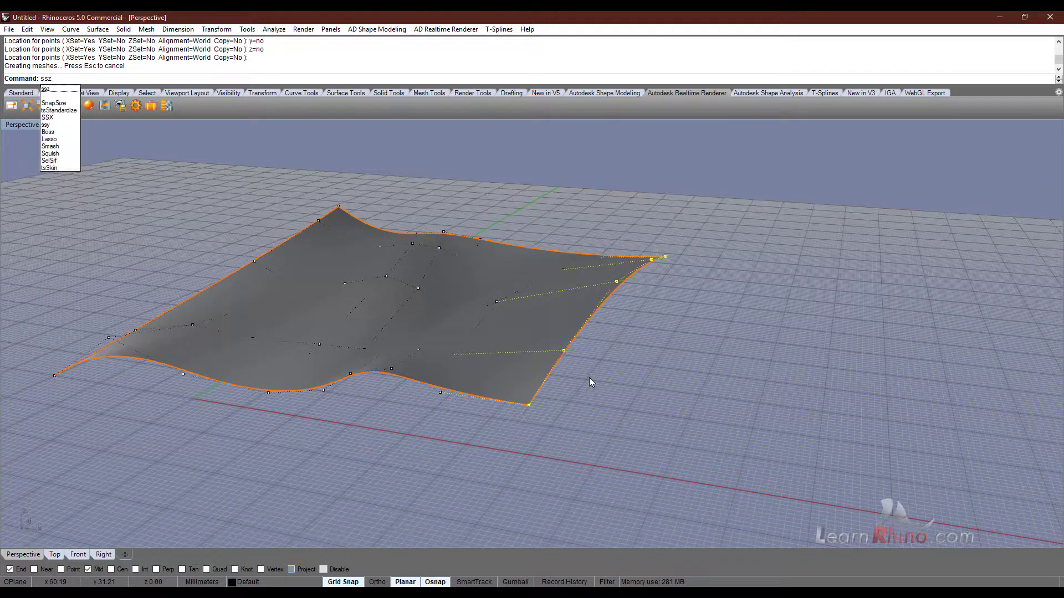
pyautogui.press('Return')
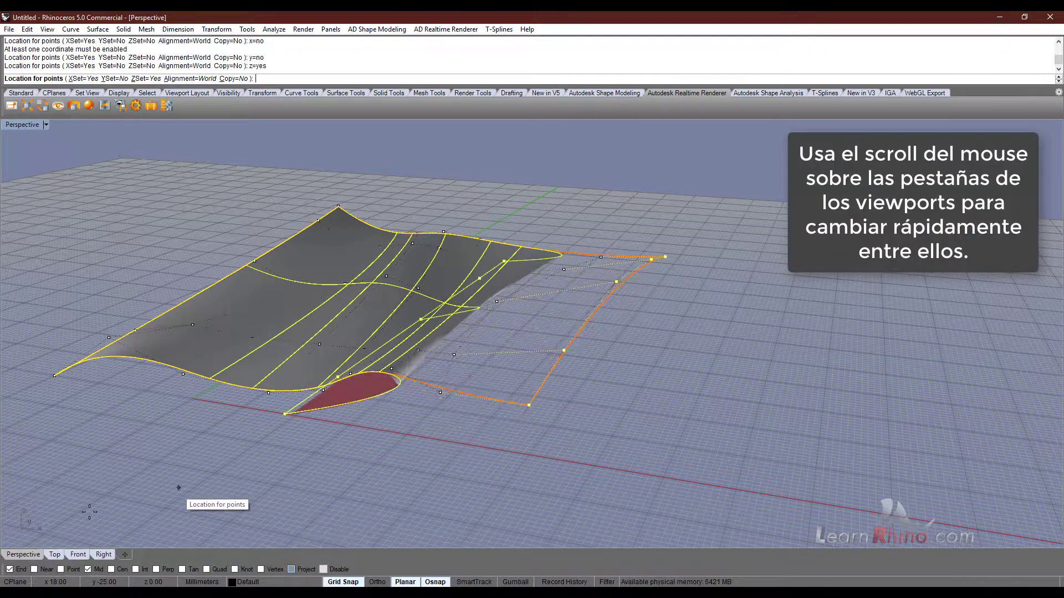
pyautogui.scroll(-1, 35, 557)
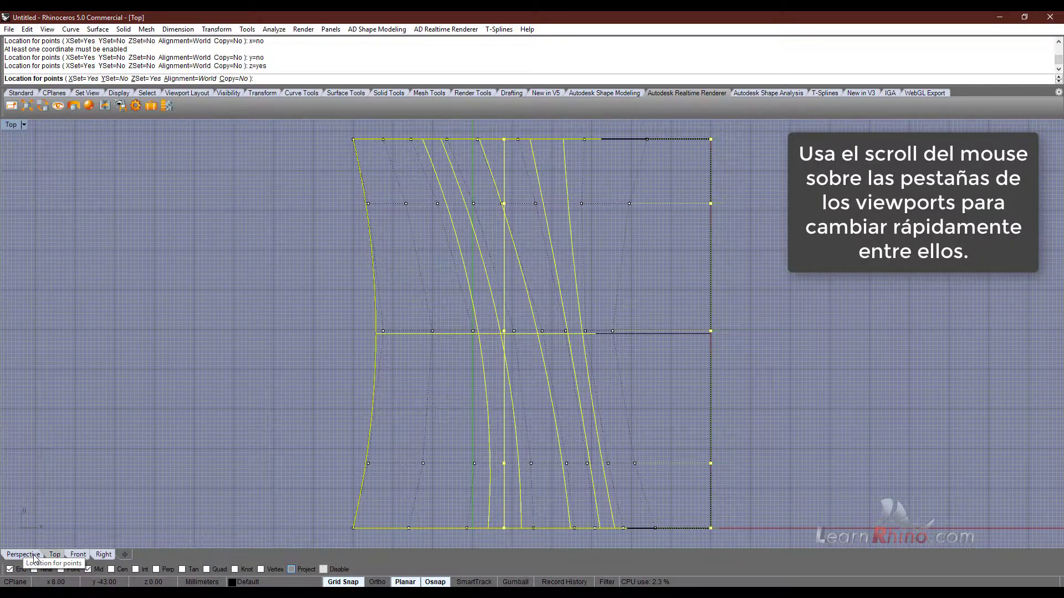
pyautogui.scroll(-1, 35, 557)
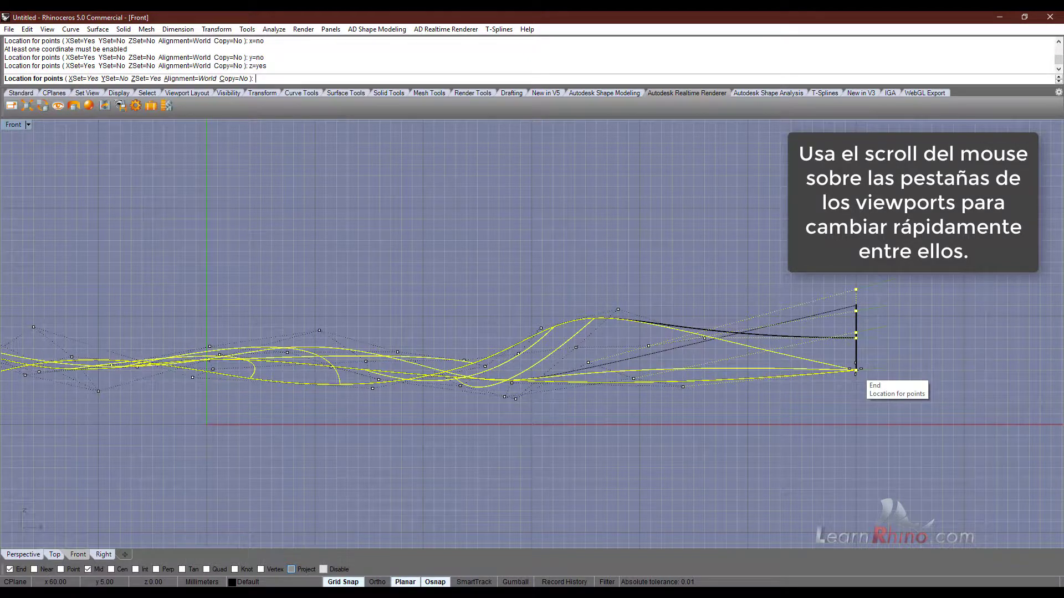
pyautogui.click(857, 369)
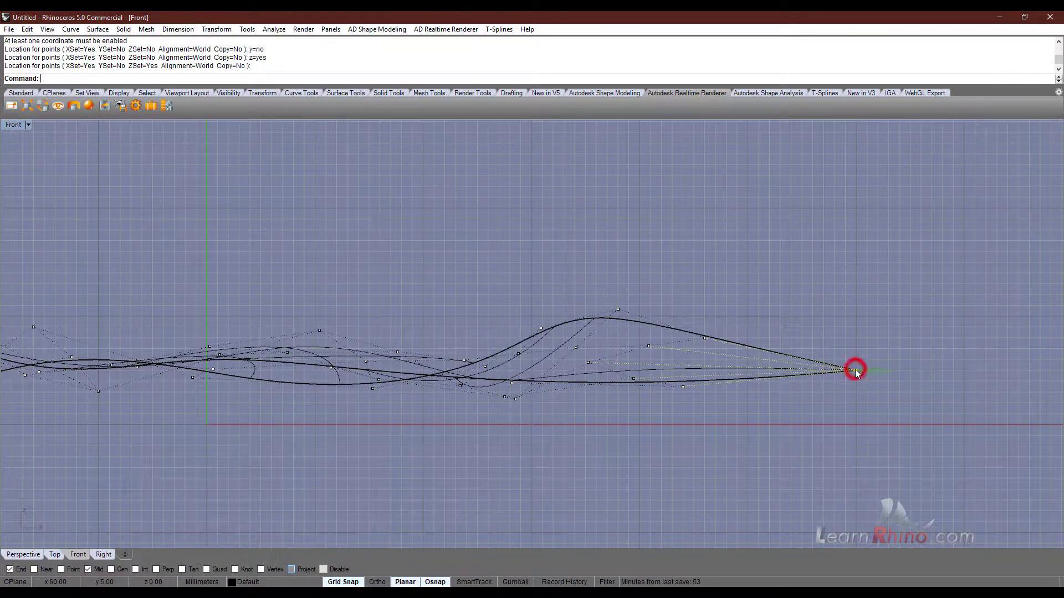
pyautogui.click(55, 556)
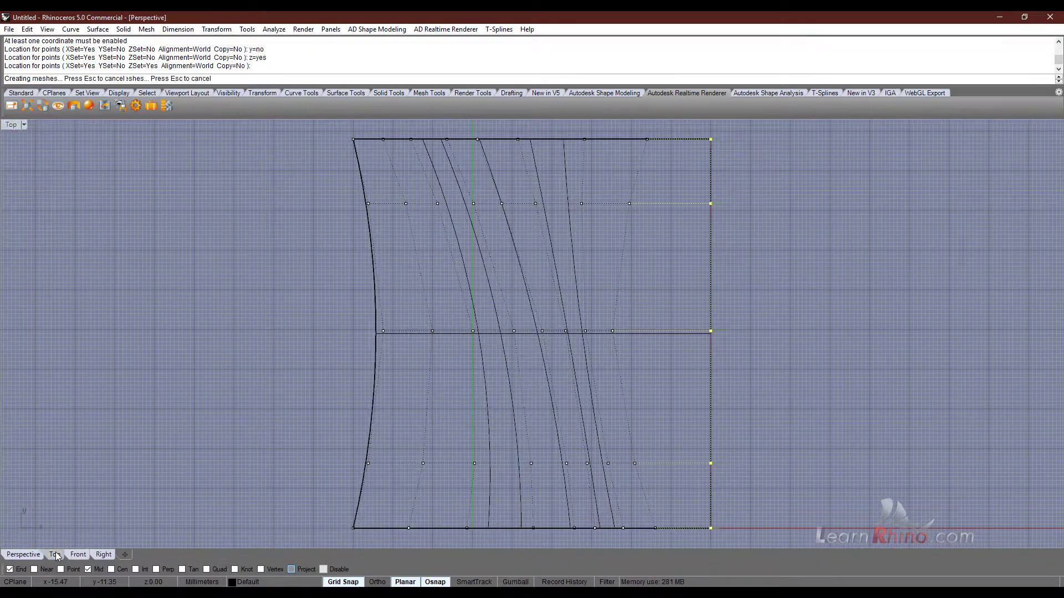
pyautogui.click(23, 554)
pyautogui.moveTo(543, 399)
pyautogui.mouseDown(button='right')
pyautogui.moveTo(546, 382)
pyautogui.moveTo(530, 403)
pyautogui.moveTo(589, 414)
pyautogui.moveTo(534, 409)
pyautogui.moveTo(460, 422)
pyautogui.moveTo(560, 406)
pyautogui.mouseUp(button='right')
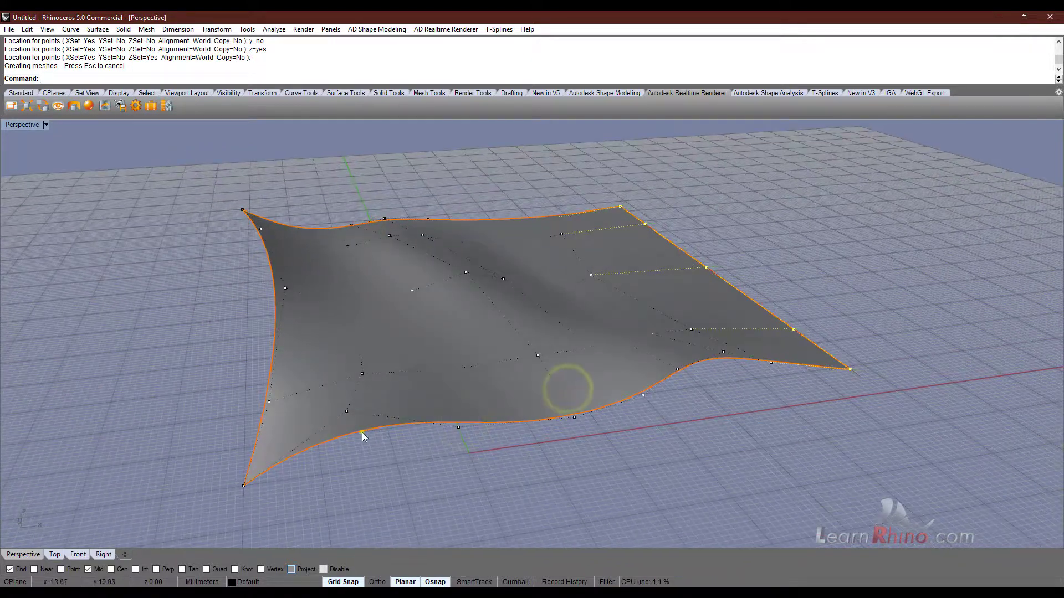
# Window-select the six left-edge control points and level them to one height with ssz.
pyautogui.moveTo(361, 433); pyautogui.dragTo(361, 434, button='right')
pyautogui.click(161, 174)
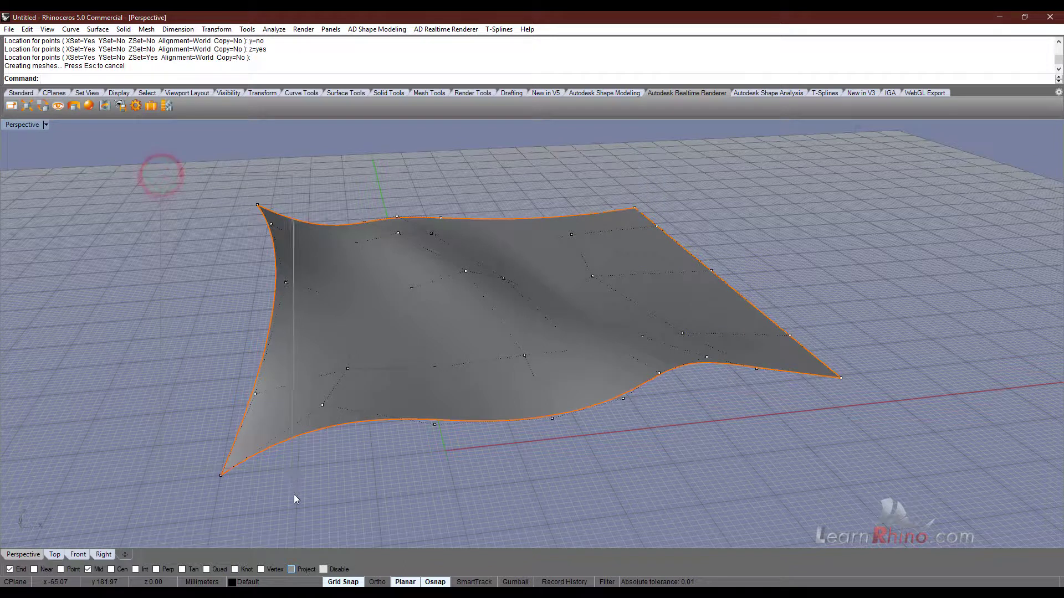
pyautogui.moveTo(161, 174); pyautogui.dragTo(294, 495)
pyautogui.write('ssz')
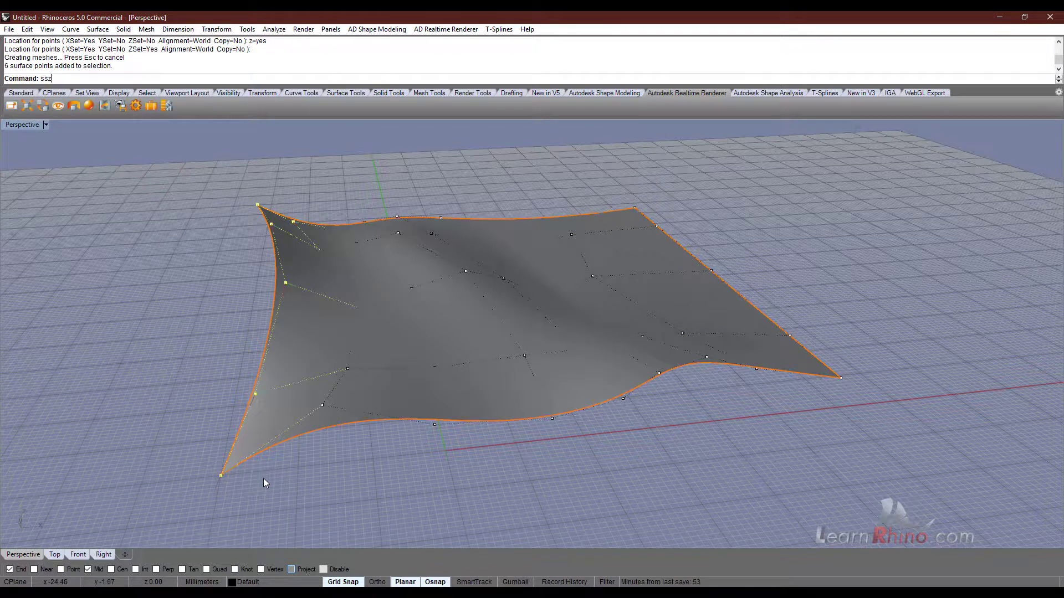
pyautogui.press('BackSpace')
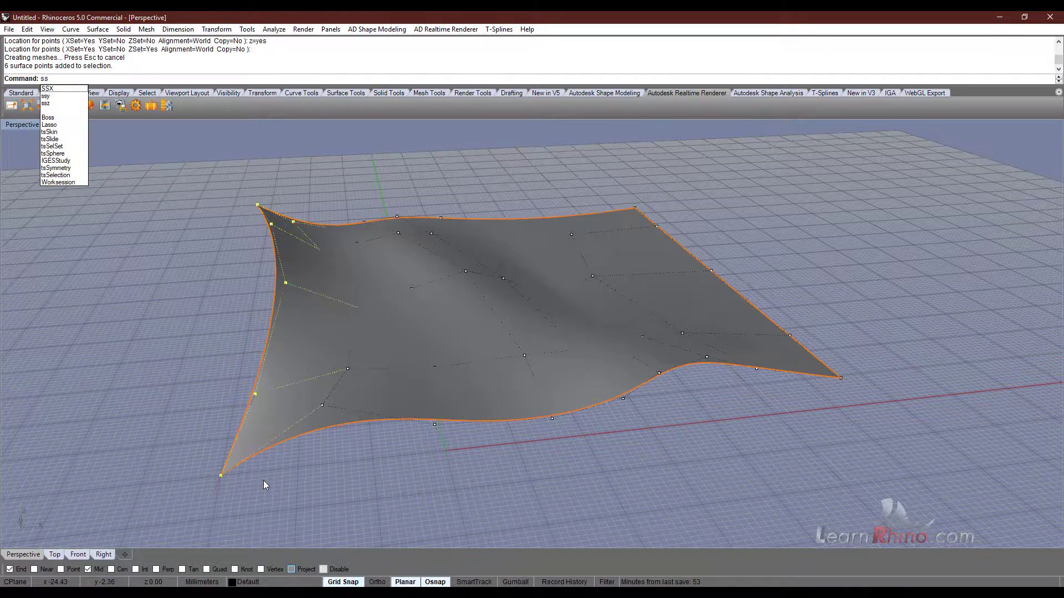
pyautogui.write('z')
pyautogui.rightClick(264, 481)
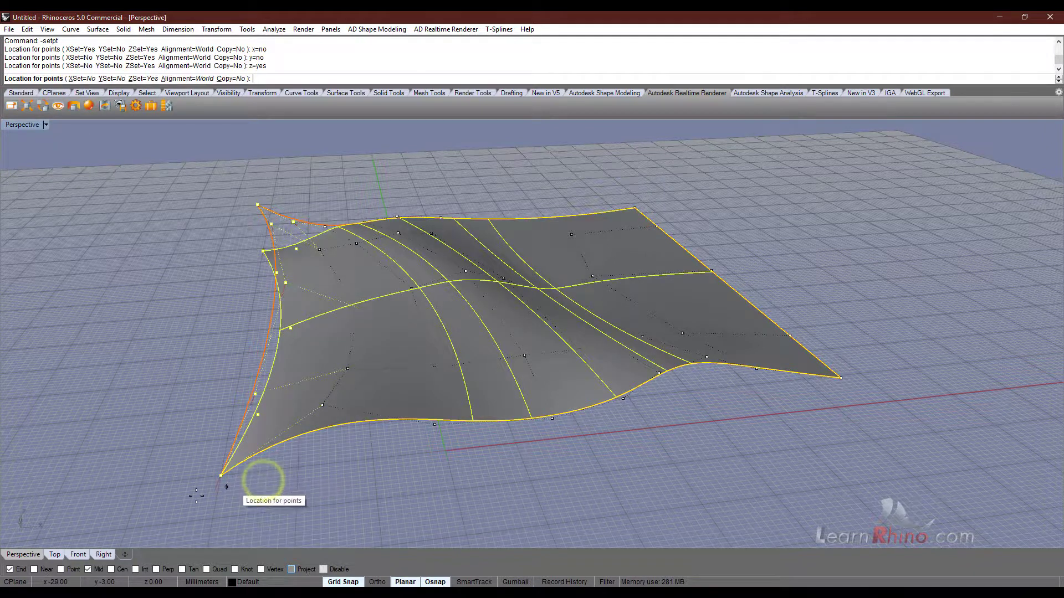
pyautogui.click(57, 555)
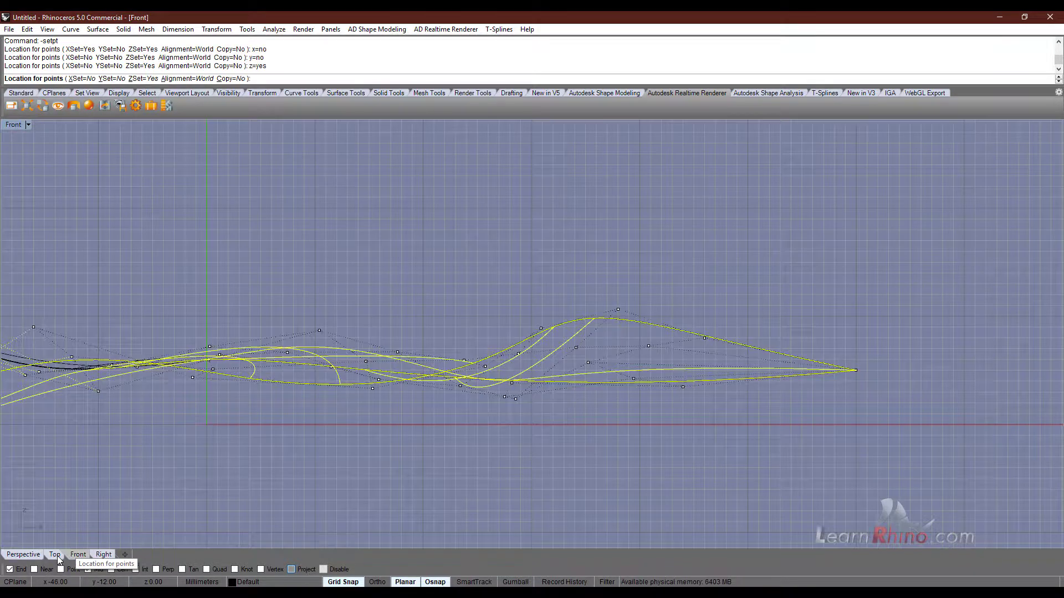
pyautogui.moveTo(87, 520); pyautogui.dragTo(377, 492, button='right')
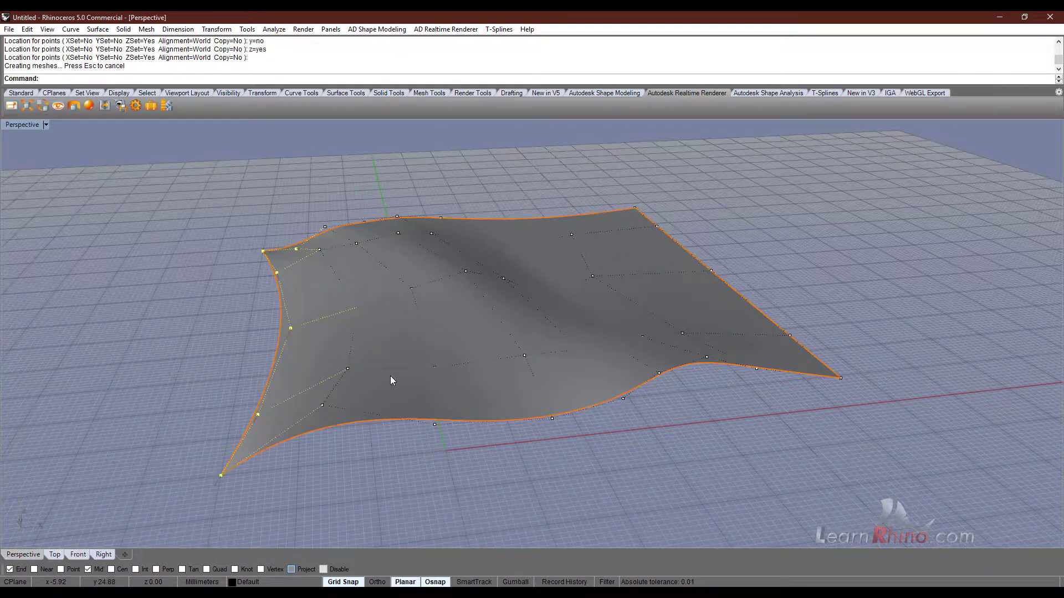
pyautogui.moveTo(658, 348); pyautogui.dragTo(359, 382, button='right')
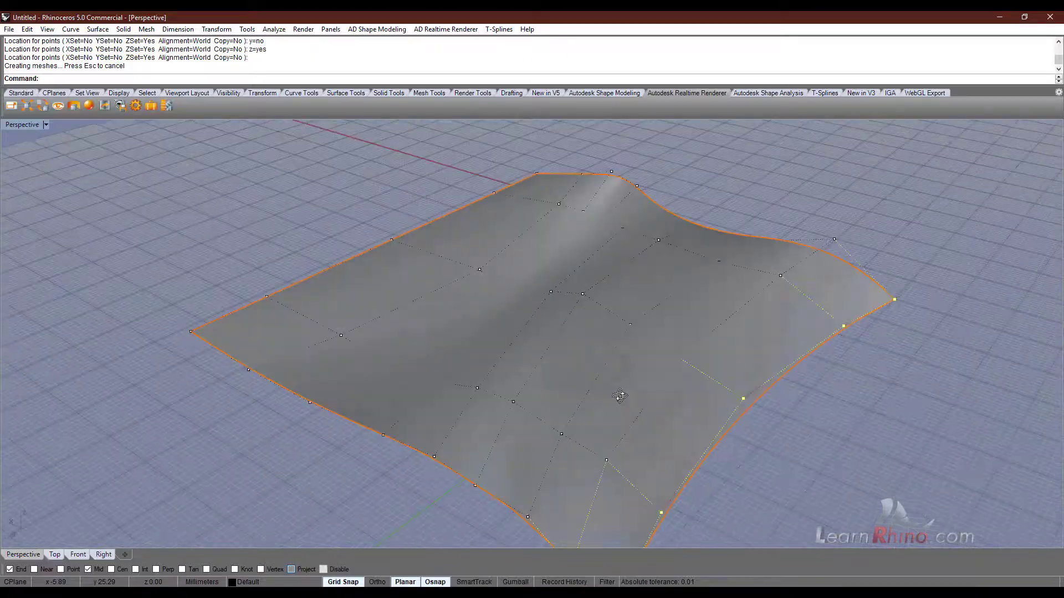